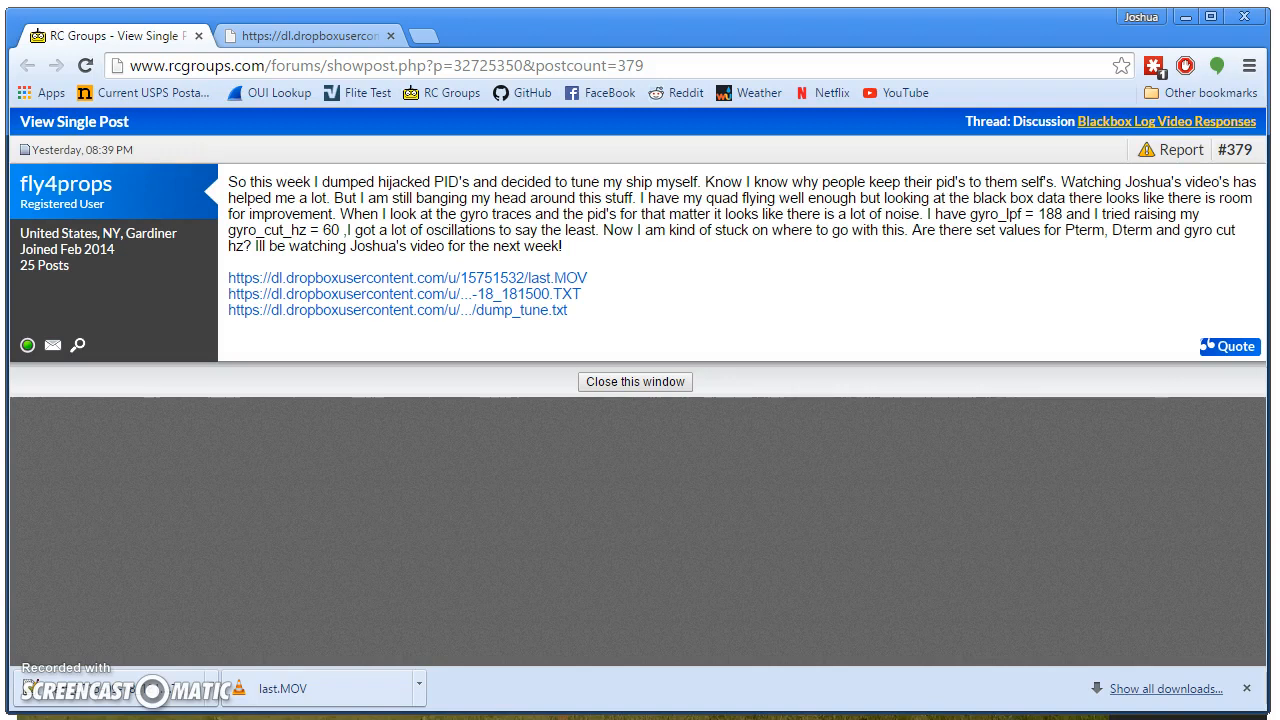
Step: Open the dump_tune.txt page and examine the pid_controller setting and the i_pitchf and i_rollf gains
click(320, 35)
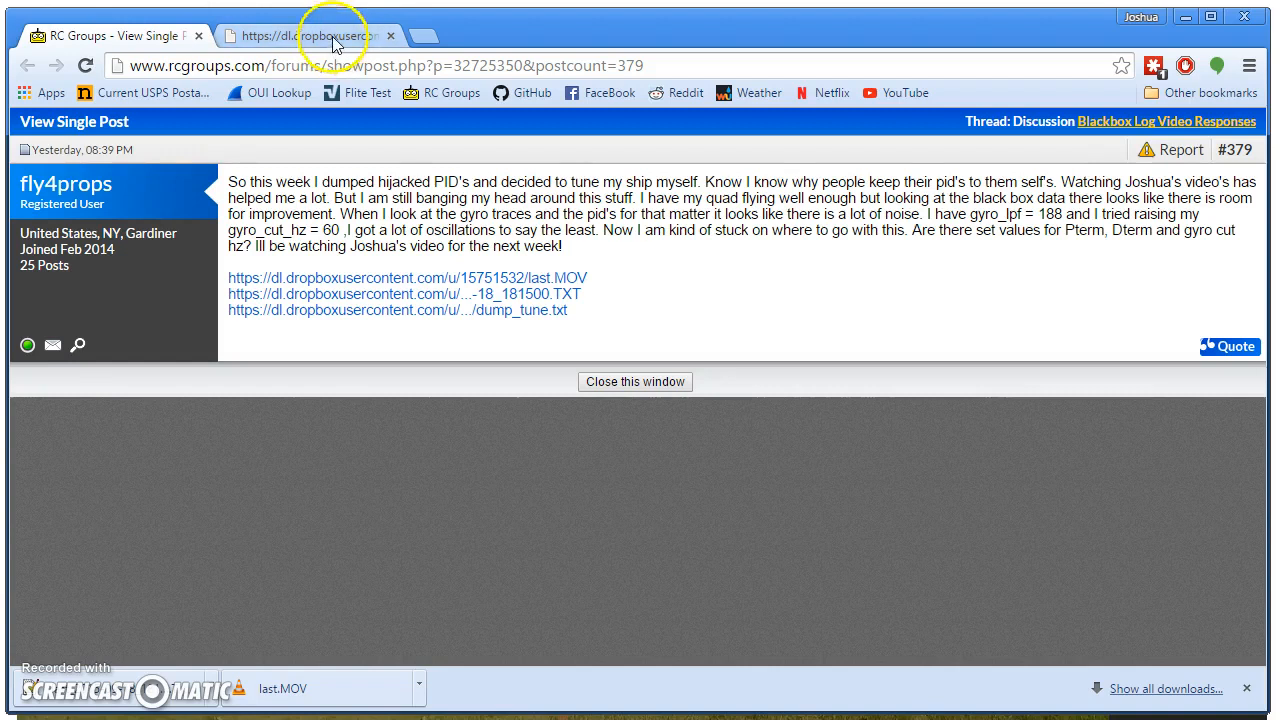
click(123, 380)
scroll(130, 375, up, 2)
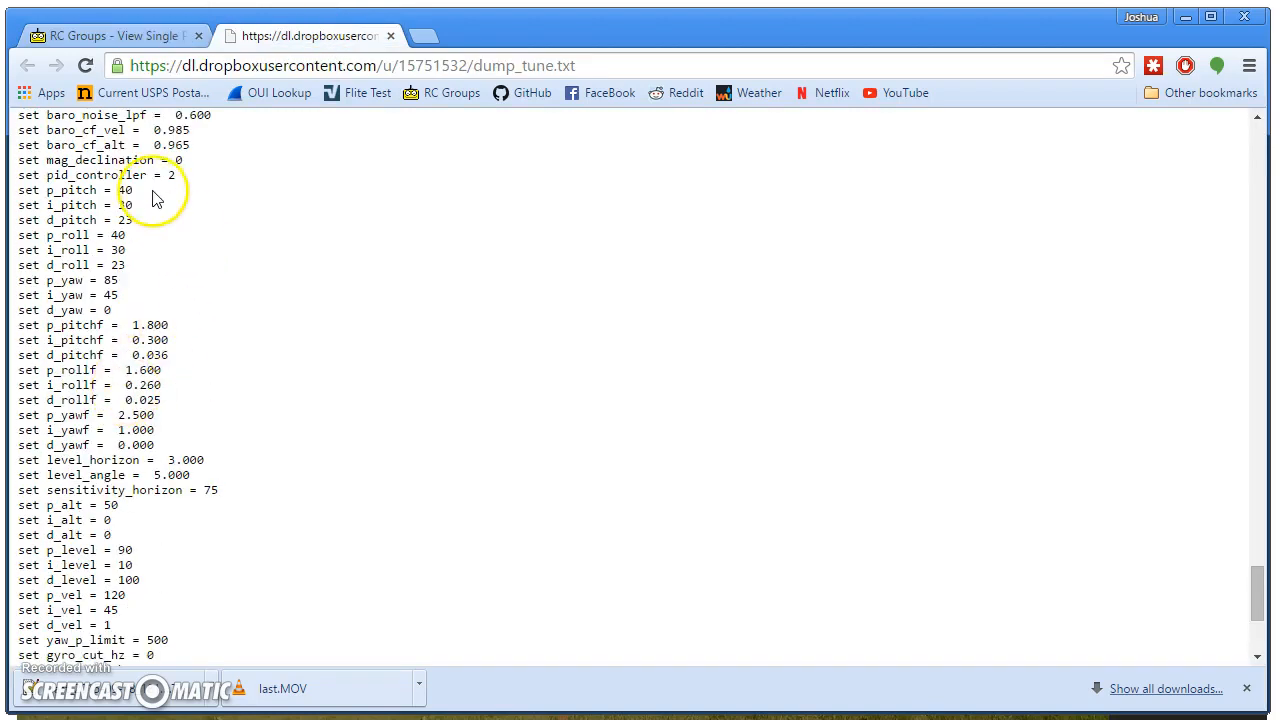
drag(149, 176, 192, 177)
drag(62, 322, 237, 440)
click(237, 440)
drag(104, 340, 190, 341)
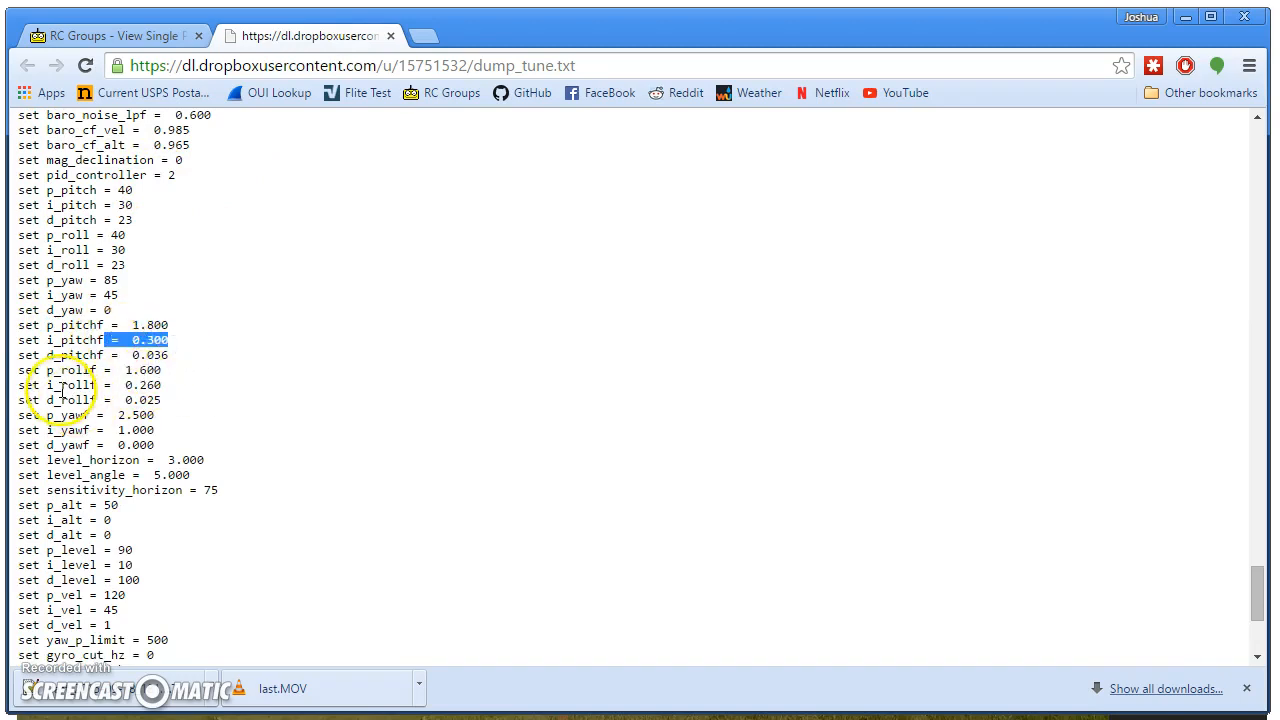
drag(62, 390, 189, 384)
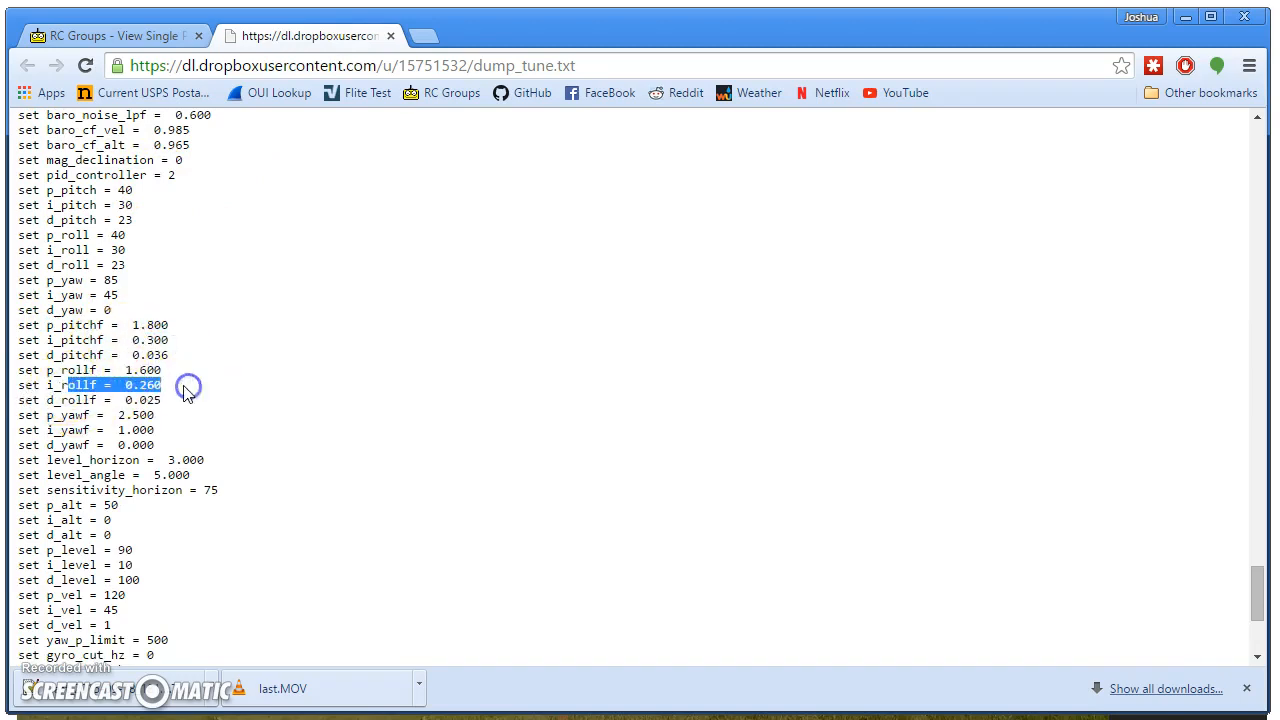
click(183, 386)
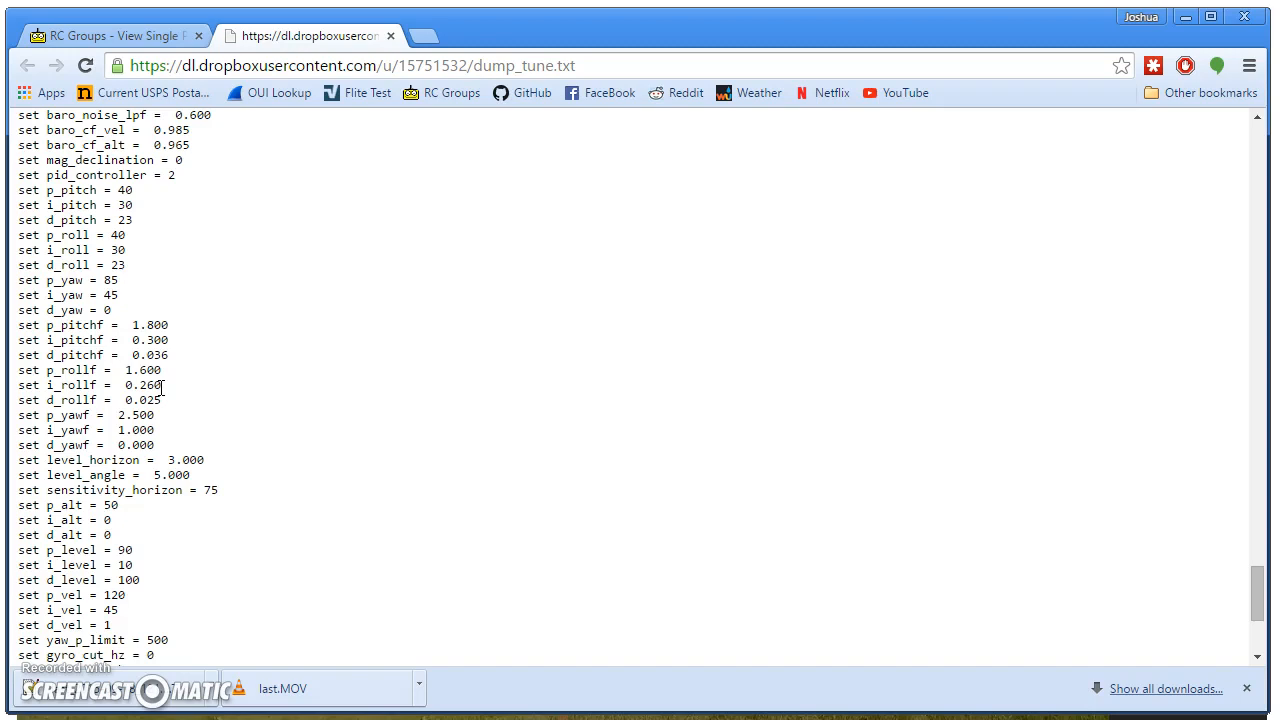
Step: Compare the p_pitchf and p_rollf gains in the tuning dump
drag(75, 326, 173, 324)
click(99, 371)
drag(99, 371, 122, 371)
click(281, 443)
Step: Look over the tuning dump from its firmware version header through to the rate profile and PID settings
key(Home)
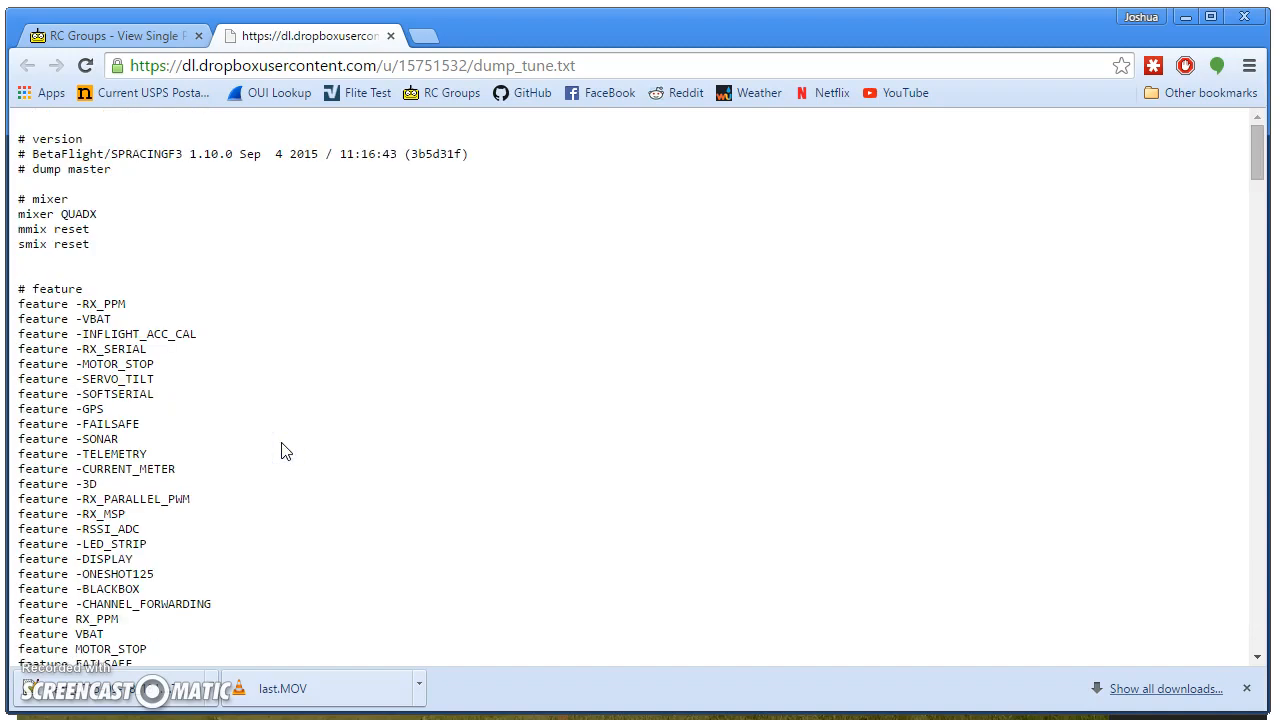
scroll(281, 452, down, 20)
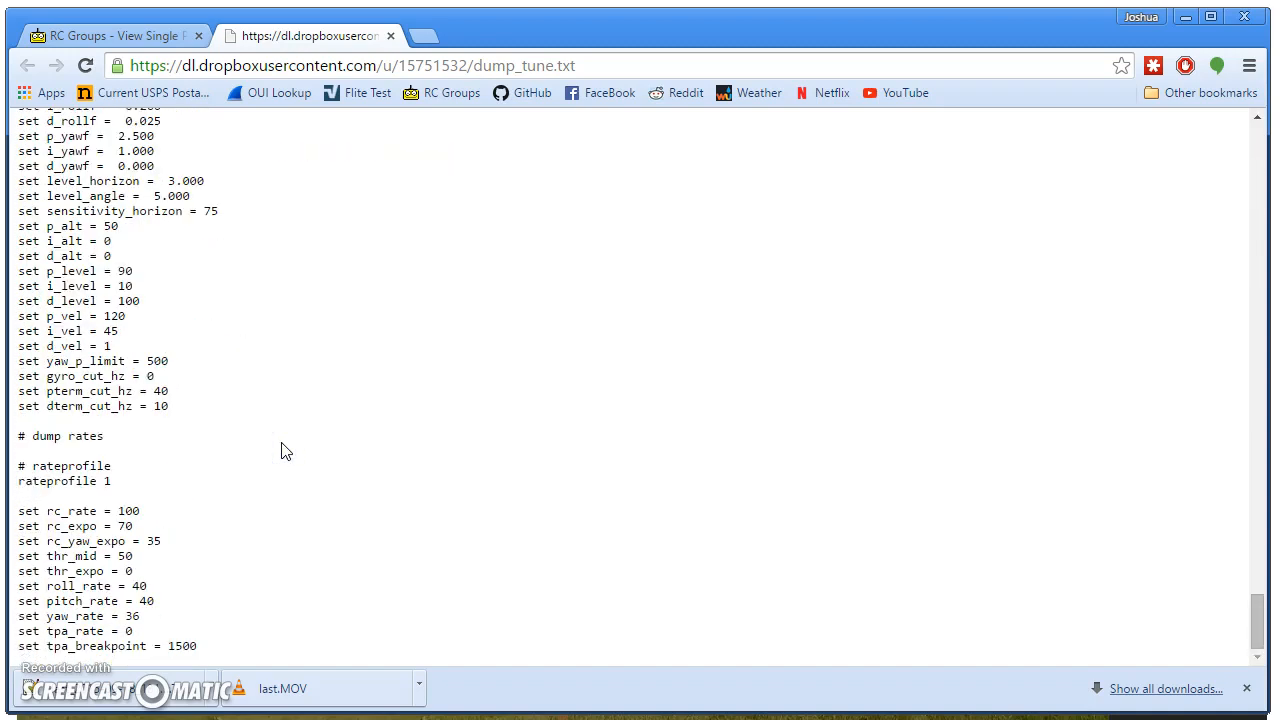
scroll(281, 452, up, 3)
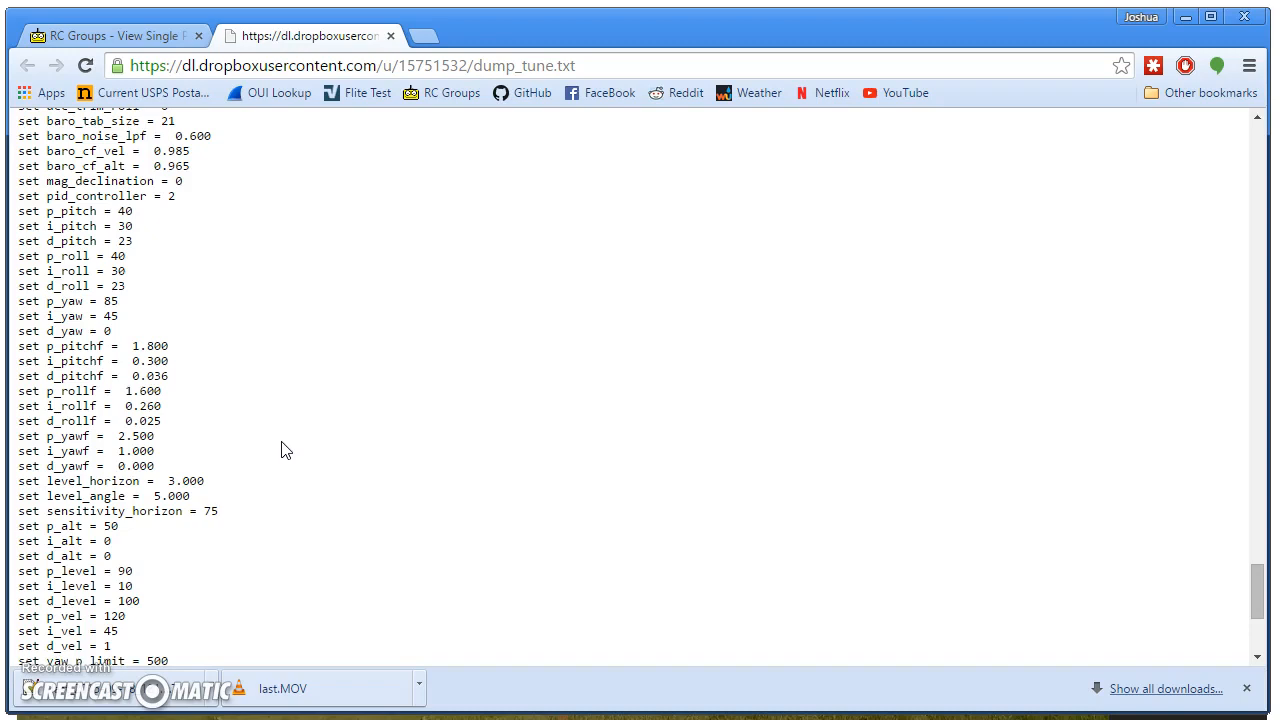
click(282, 438)
click(246, 449)
Step: Examine the gyro_cut_hz, pterm_cut_hz and dterm_cut_hz filter settings near the end of the tuning dump
scroll(246, 449, down, 3)
click(40, 362)
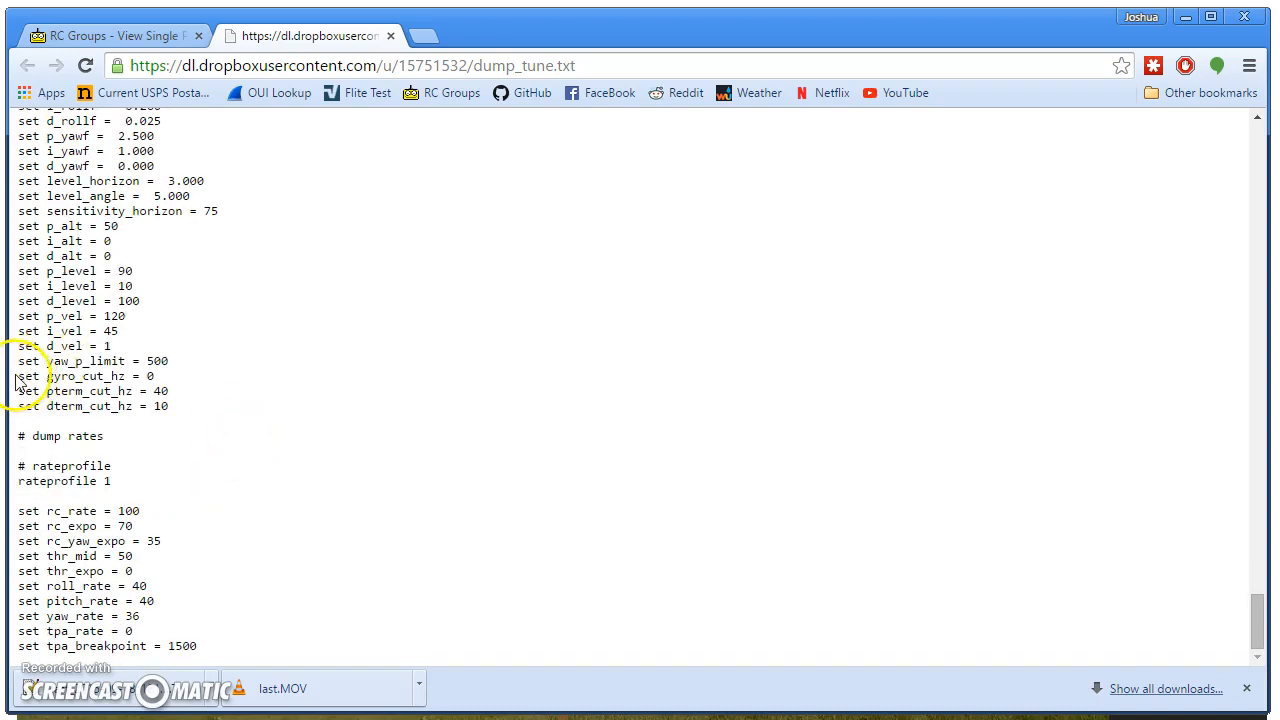
drag(20, 377, 223, 406)
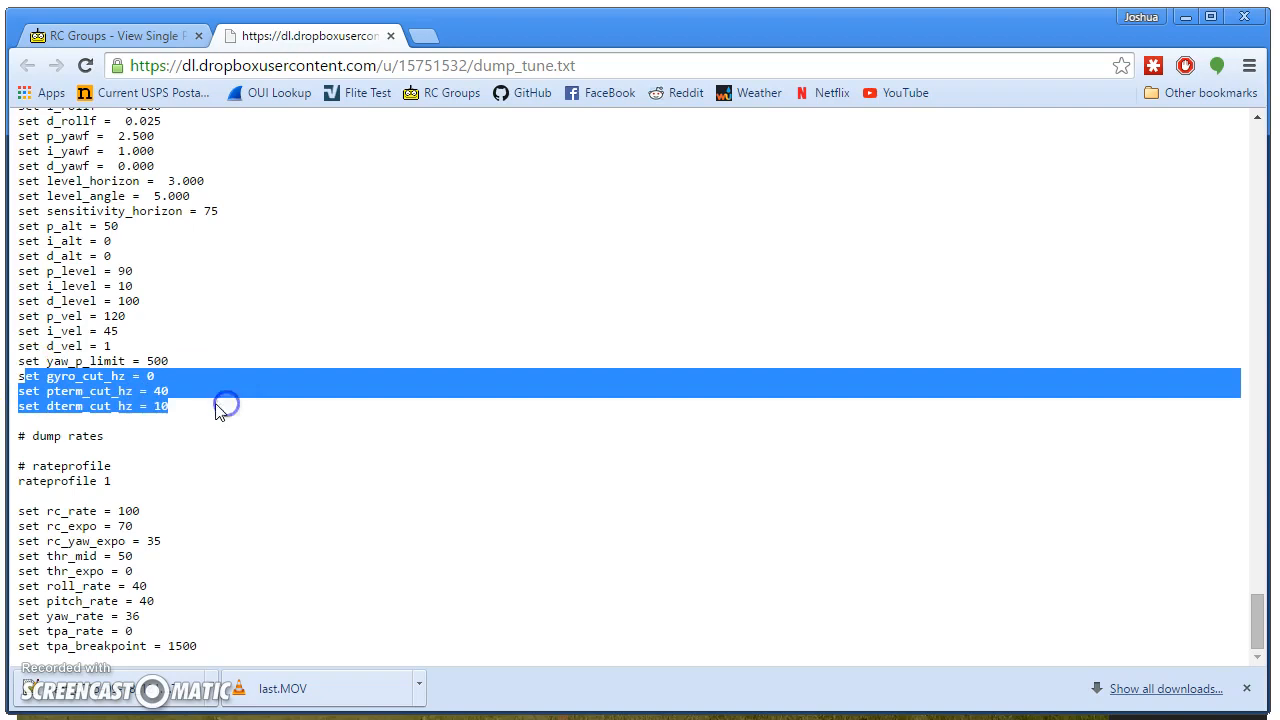
click(113, 377)
mouse_move(139, 406)
mouse_down()
mouse_move(193, 407)
mouse_move(132, 417)
mouse_up()
click(156, 406)
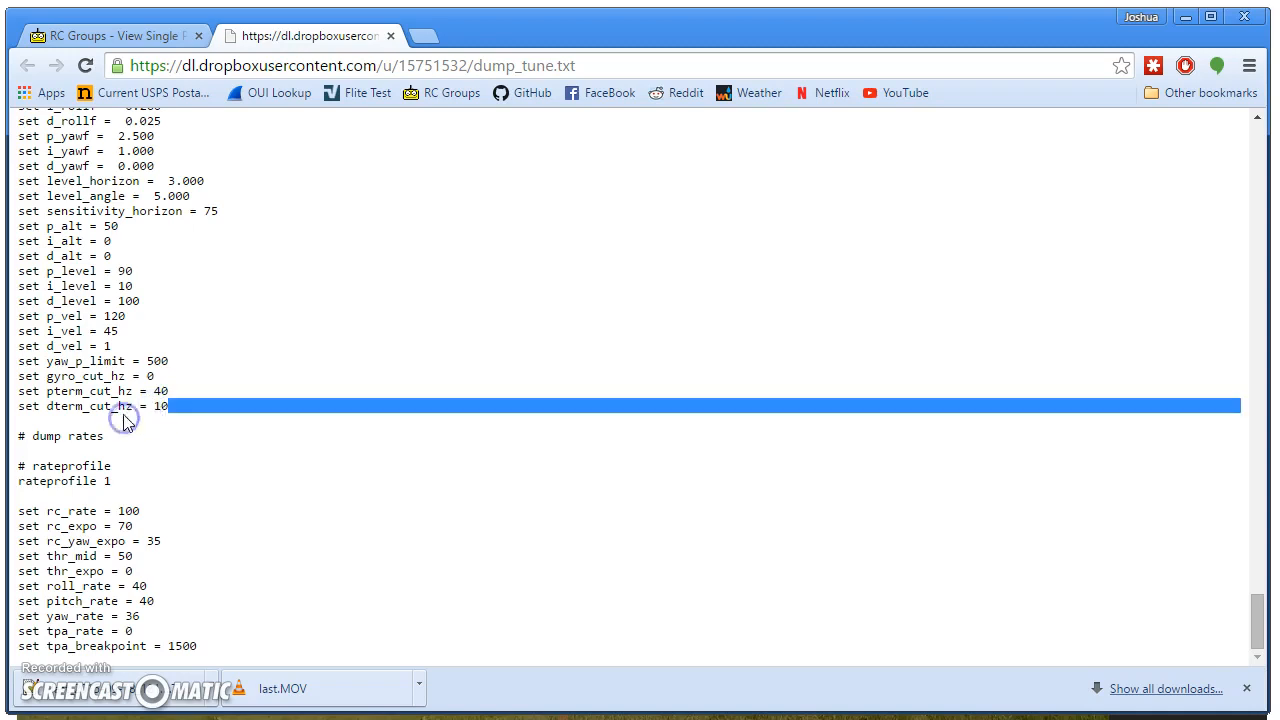
click(126, 408)
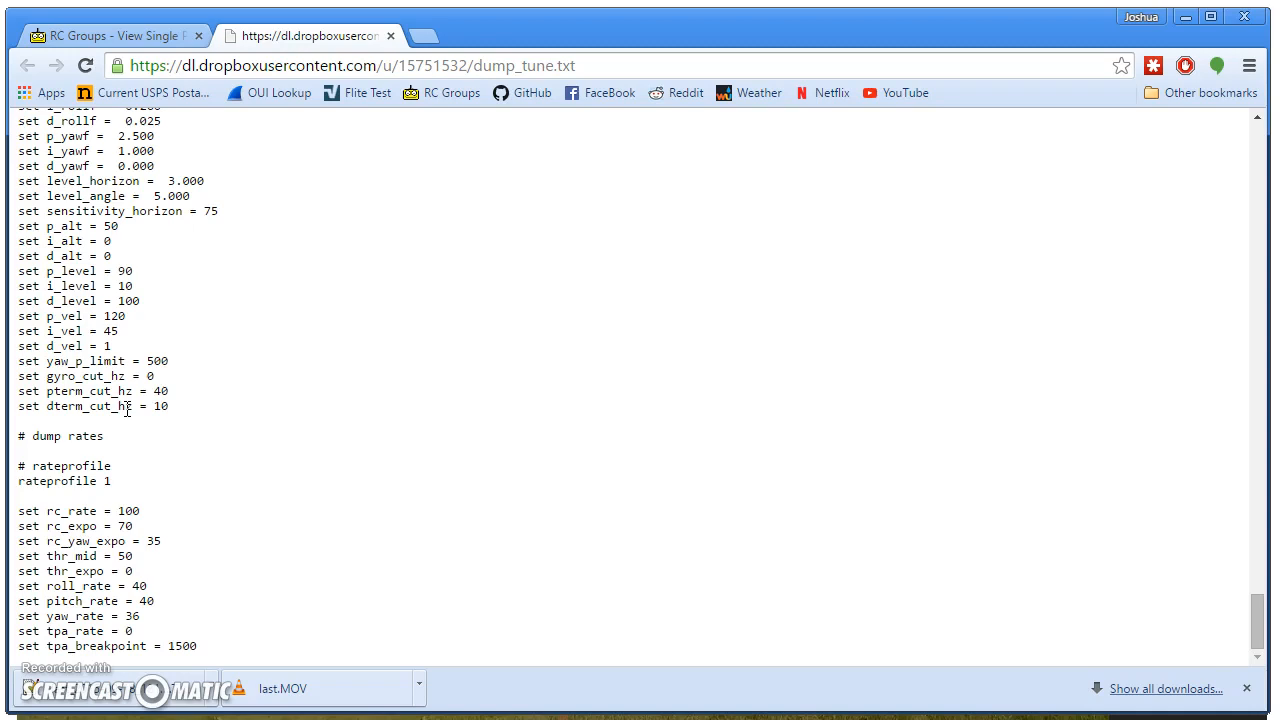
Step: Switch to the Blackbox log viewer and scrub the log to inspect noise in the pitch gyro and PID traces
click(113, 405)
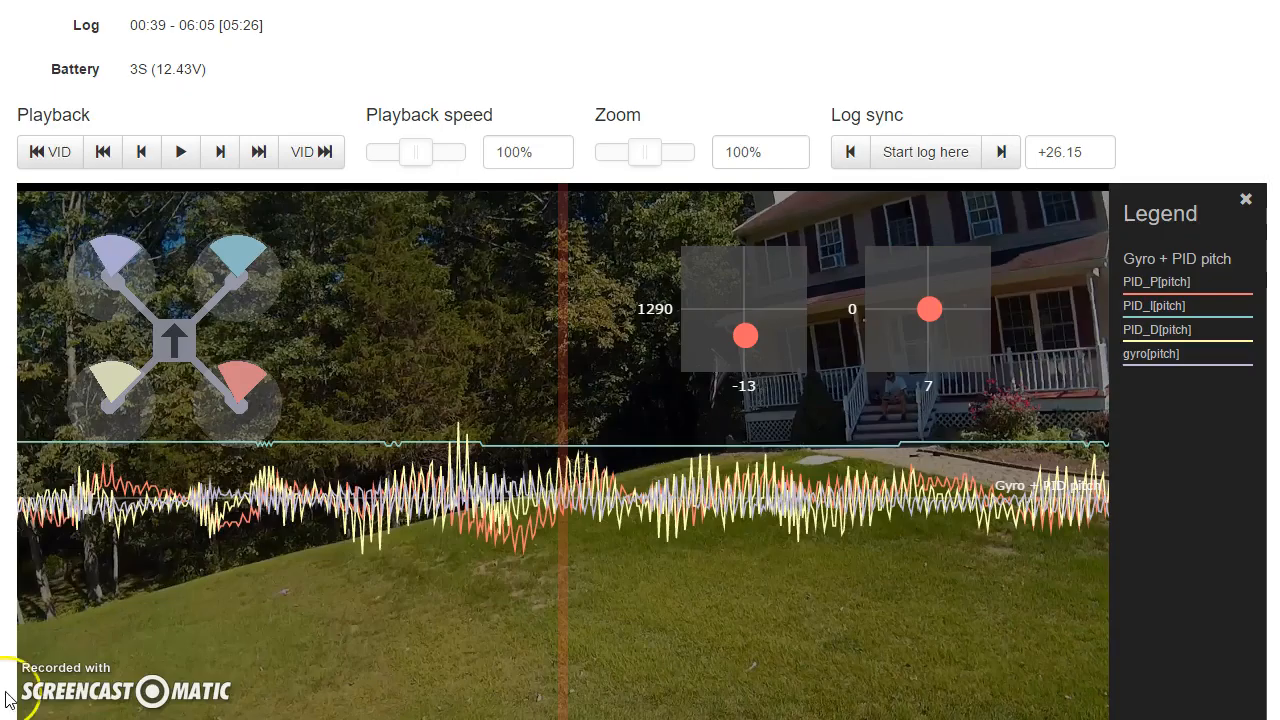
click(312, 466)
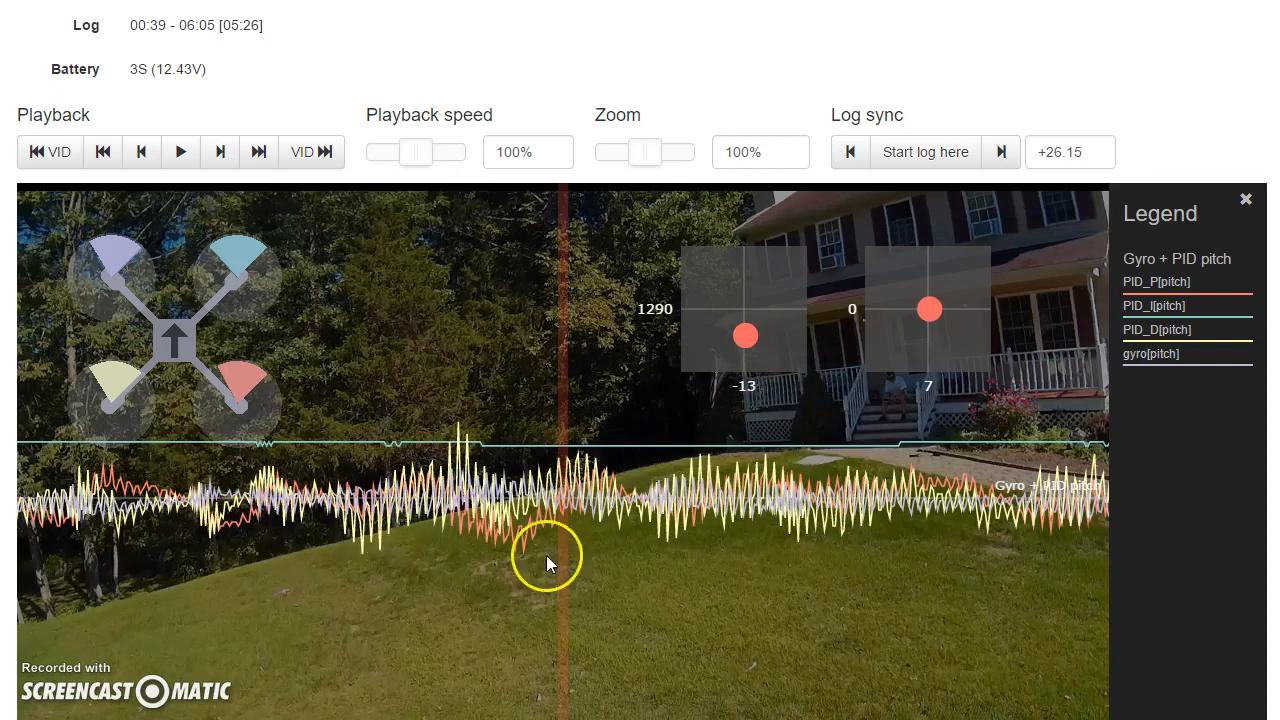
drag(852, 545, 731, 567)
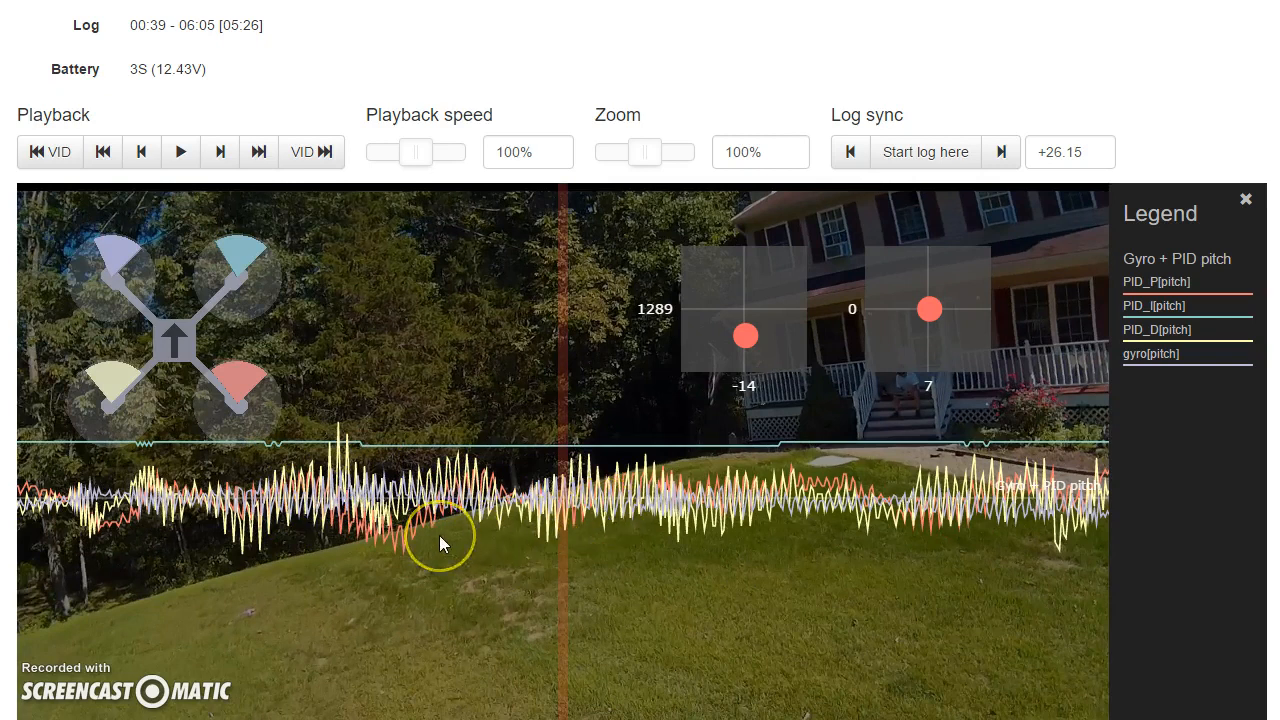
scroll(439, 535, down, 1)
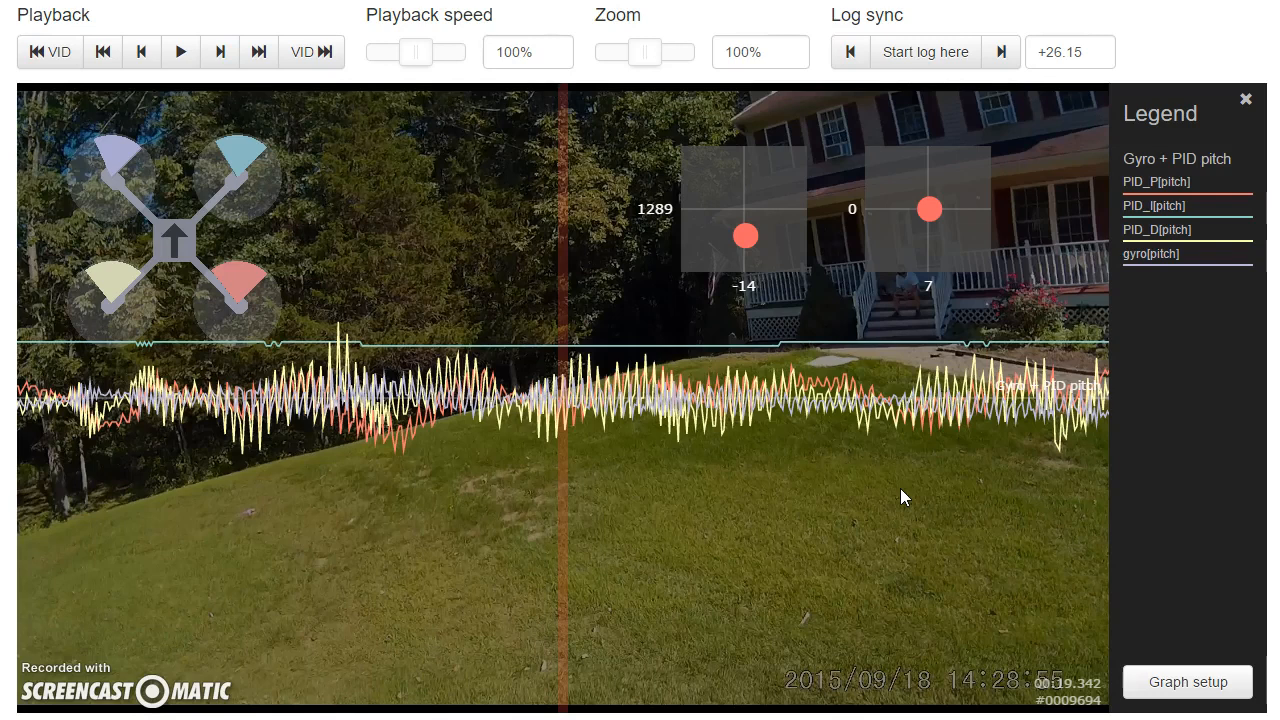
drag(900, 488, 0, 598)
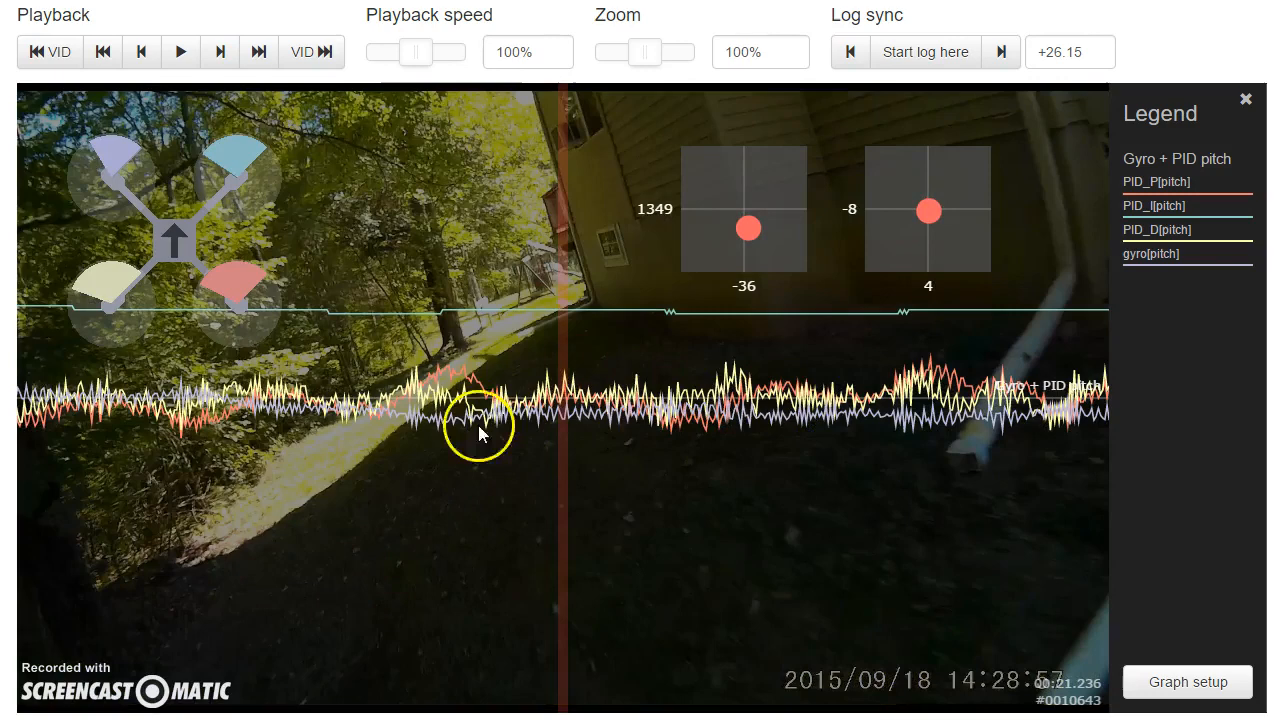
drag(510, 535, 1090, 658)
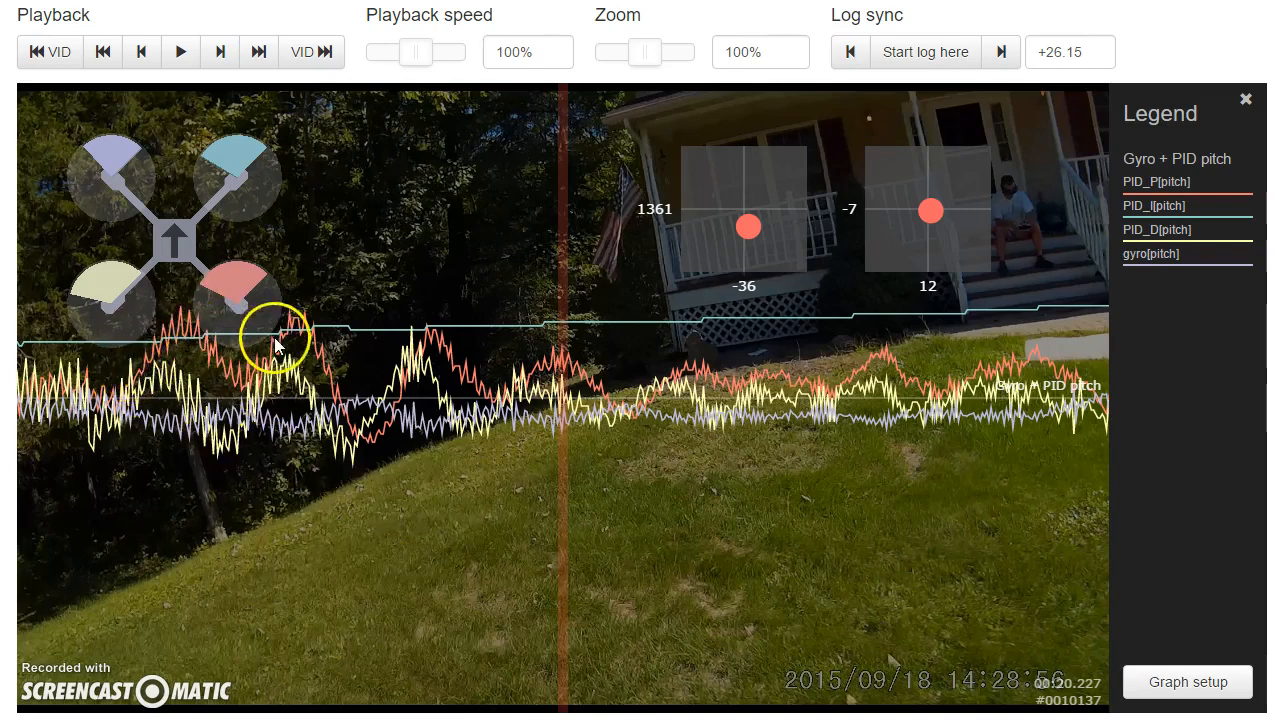
drag(586, 429, 574, 511)
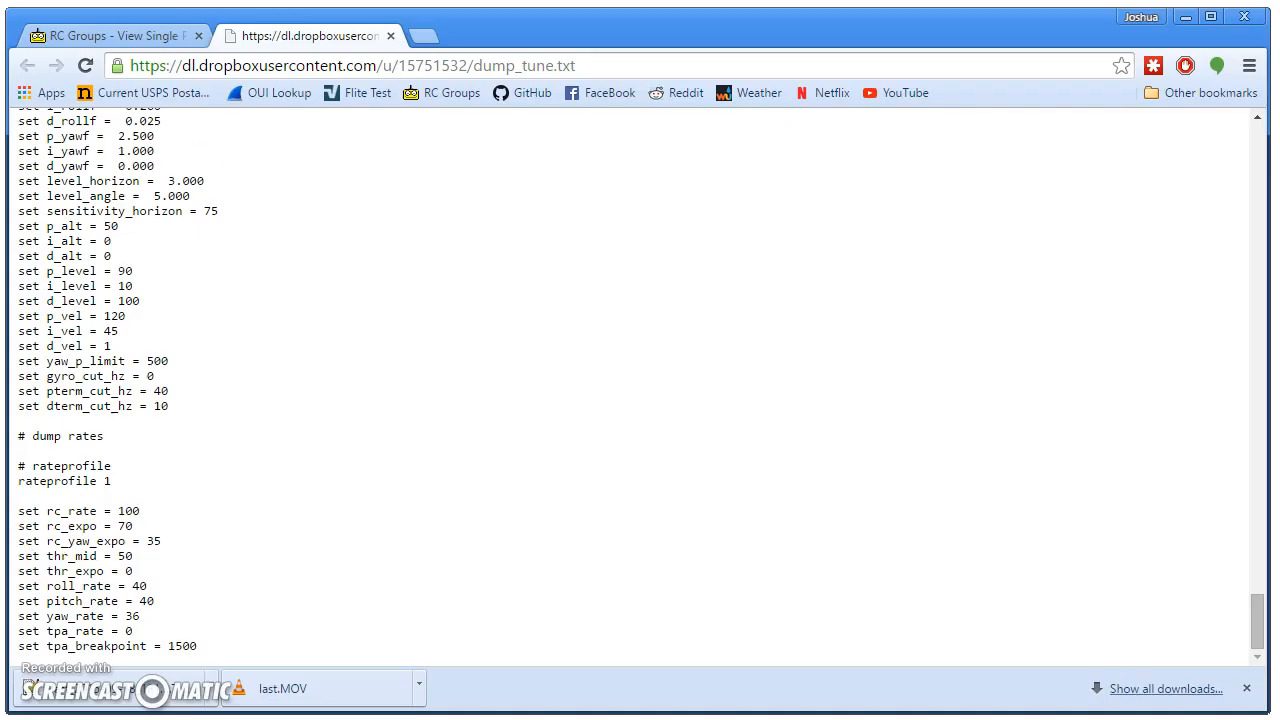
Step: Switch to the browser and check the forum post's statement about gyro_lpf and gyro_cut_hz
click(110, 35)
drag(297, 231, 423, 251)
click(337, 220)
drag(237, 230, 373, 226)
click(373, 226)
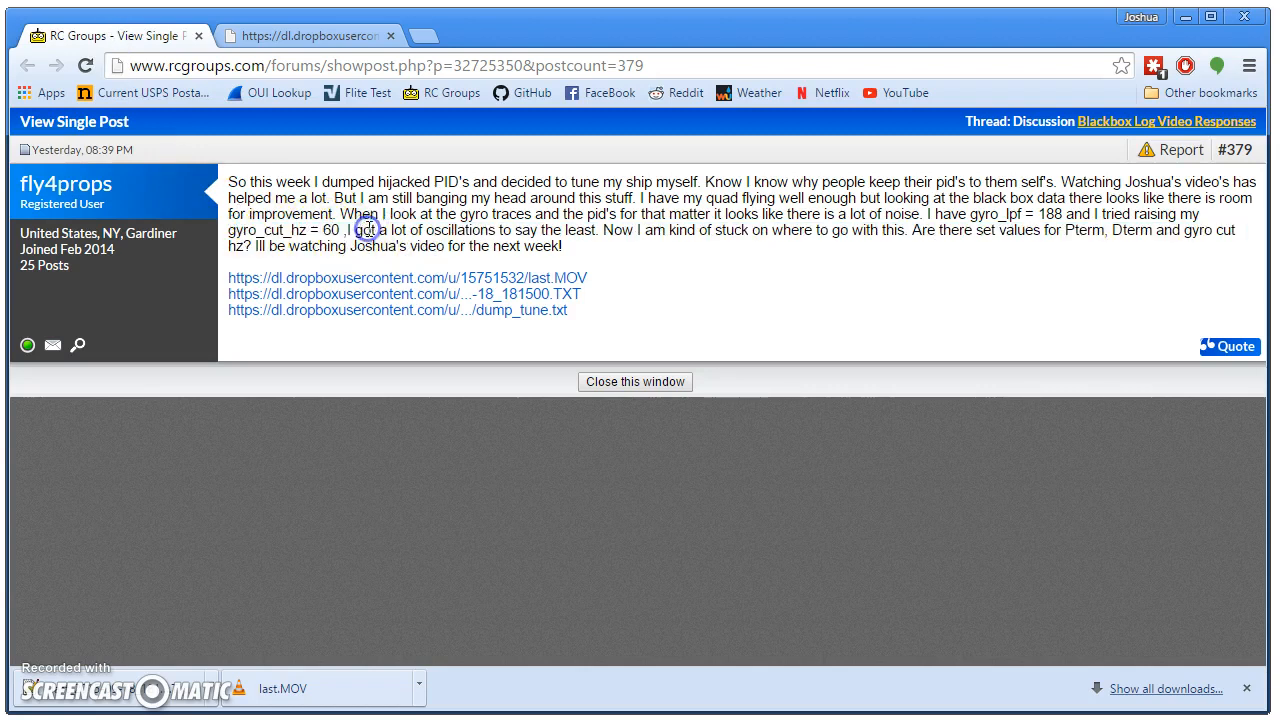
Step: Return to the dump_tune.txt page and examine the dterm_cut_hz setting
click(300, 36)
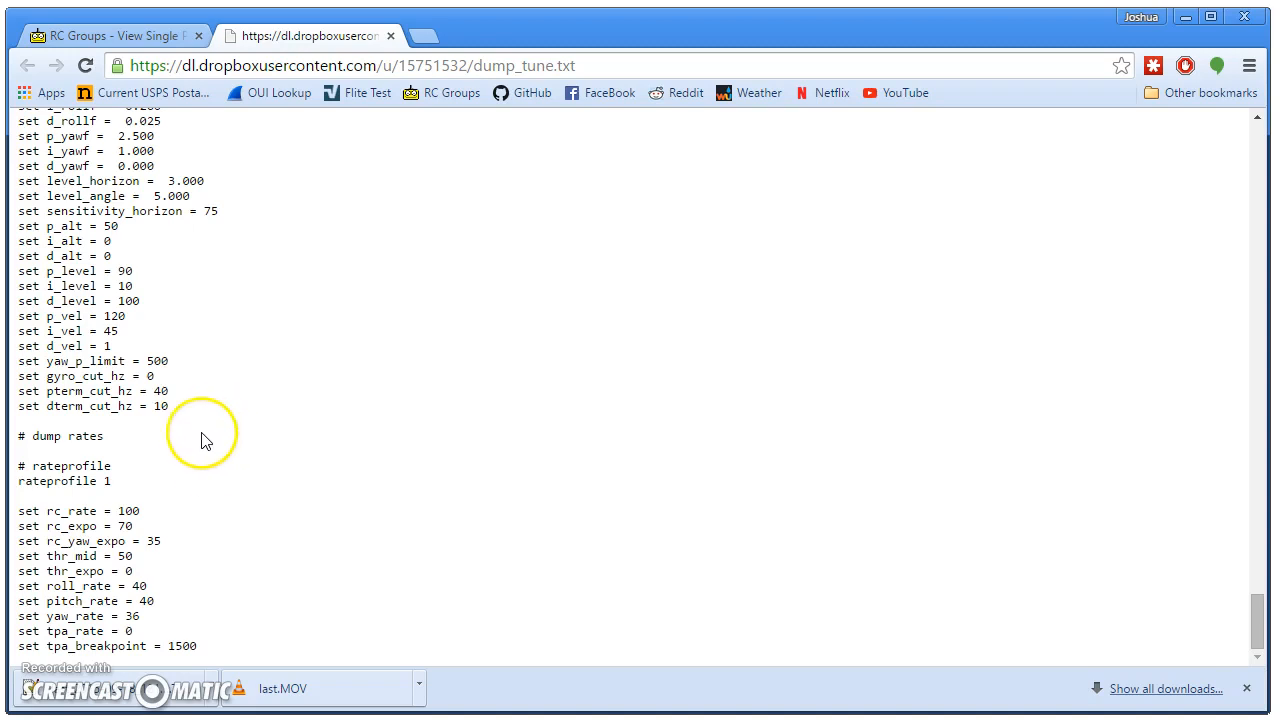
click(168, 406)
drag(168, 406, 17, 411)
click(128, 408)
drag(134, 408, 172, 406)
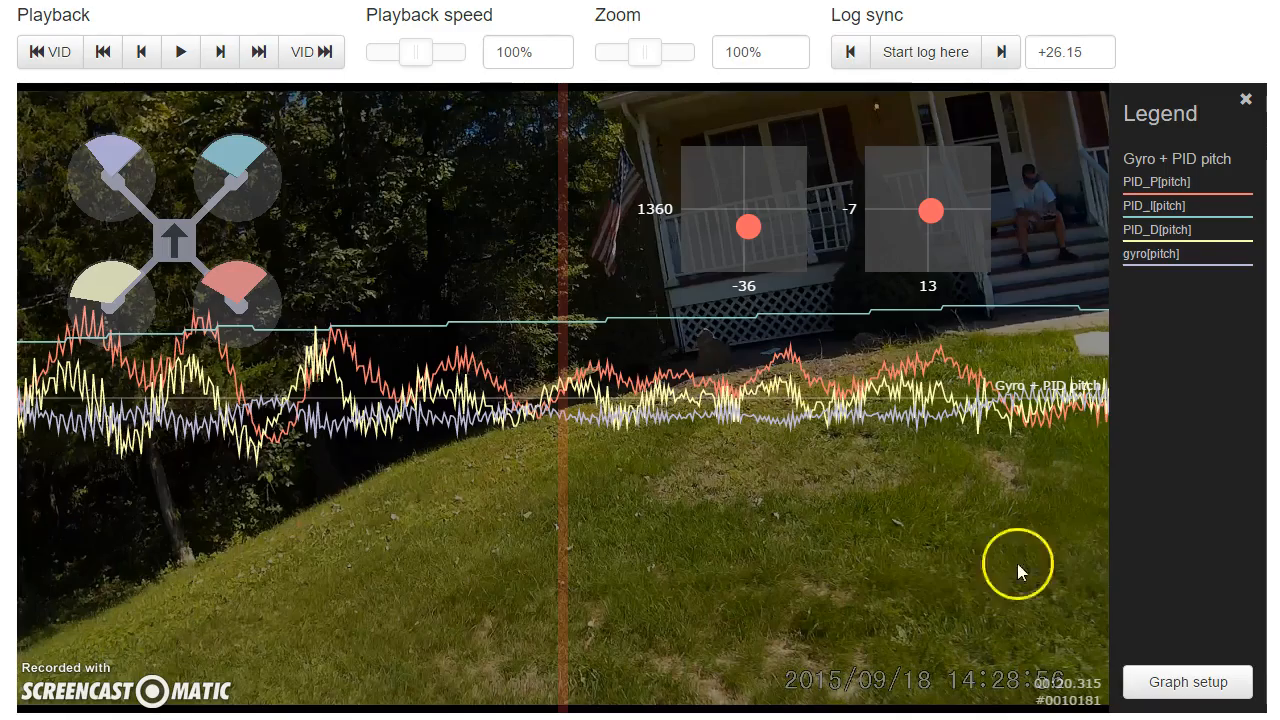
Step: In the Blackbox log viewer, replace the Gyro + PID pitch graph with the Gyros graph and save the graph setup
click(1195, 682)
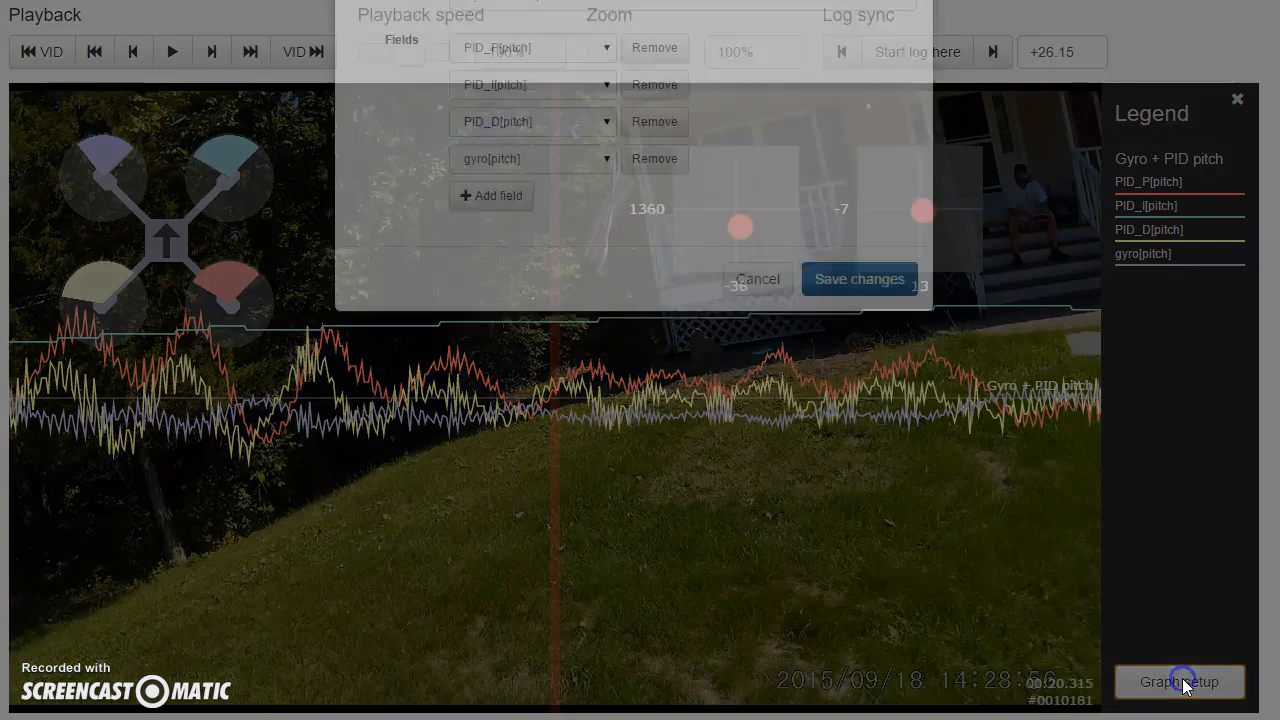
click(658, 128)
click(658, 127)
click(658, 127)
click(658, 127)
click(401, 8)
click(395, 109)
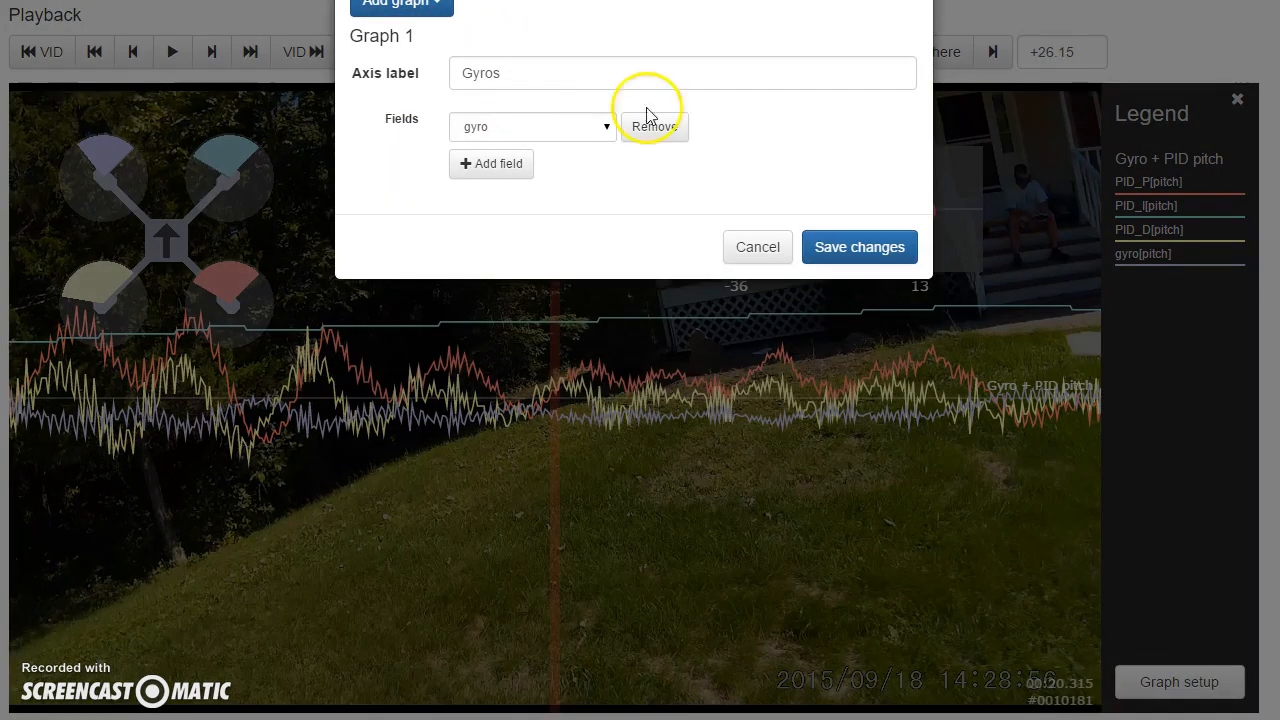
click(857, 245)
Step: Zoom the graph out to 10% and scrub back through the log to compare the roll, pitch and yaw gyro traces
drag(643, 52, 523, 100)
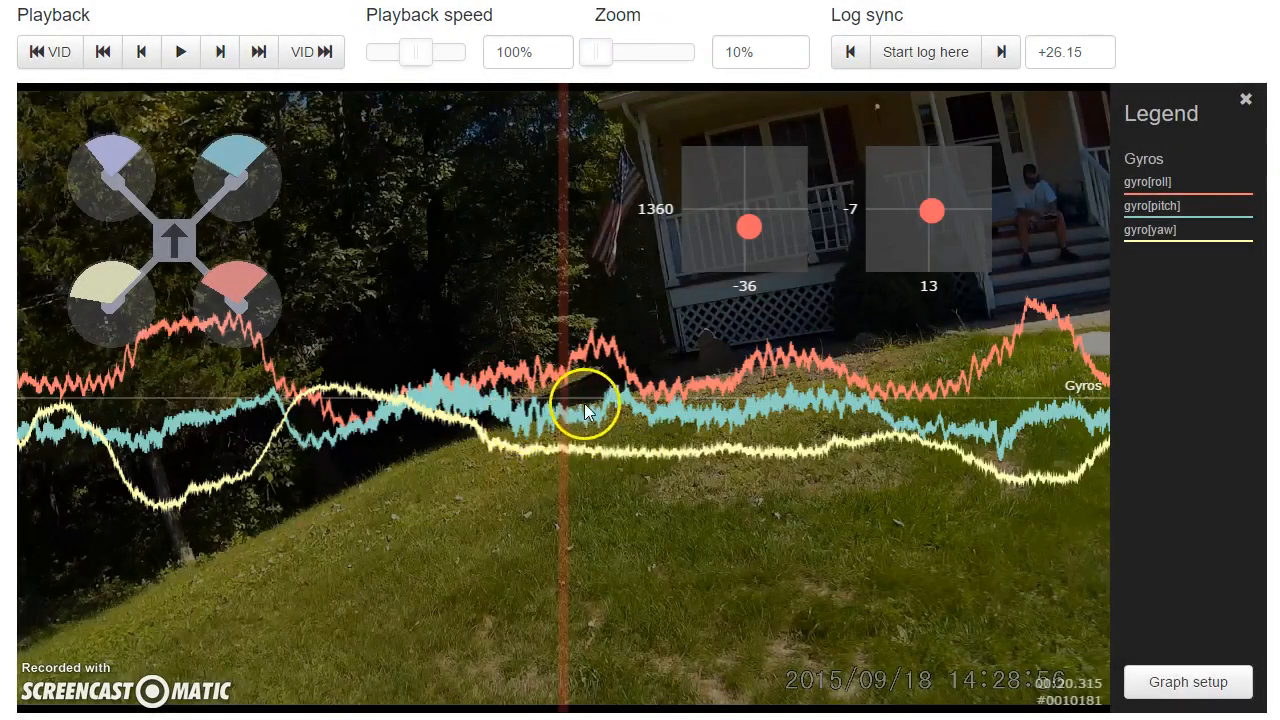
drag(451, 410, 563, 391)
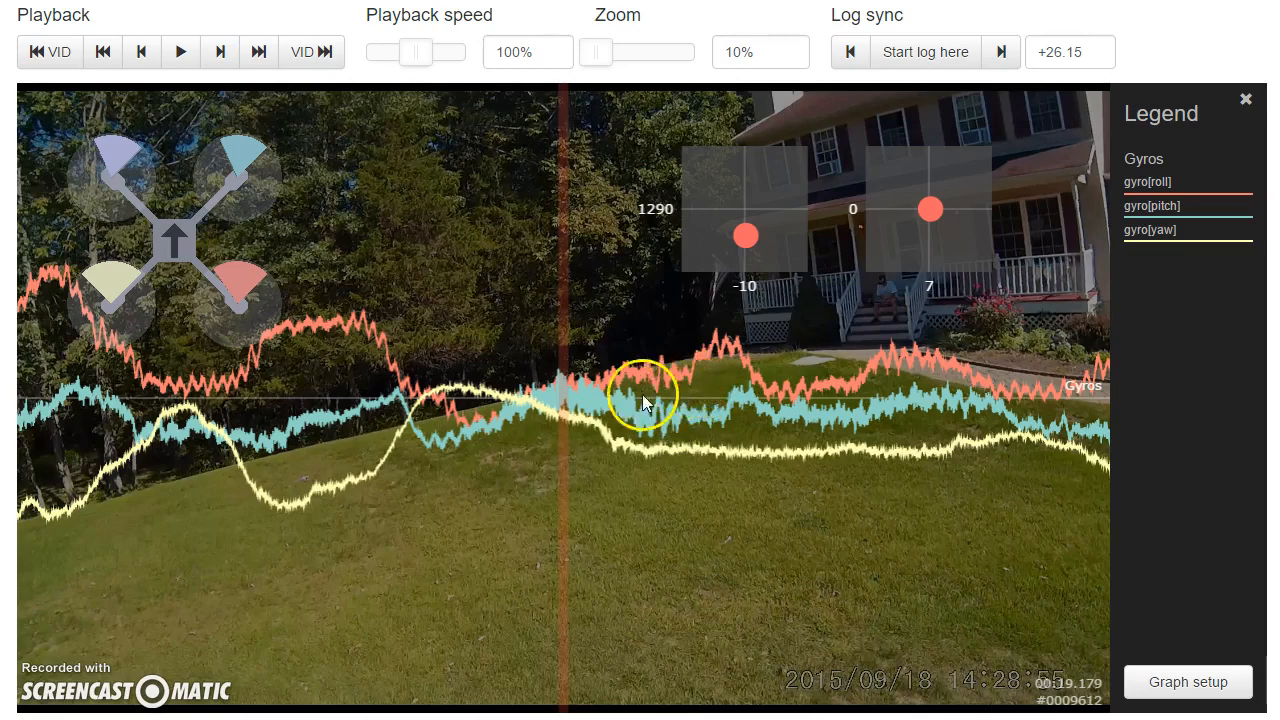
drag(494, 416, 610, 401)
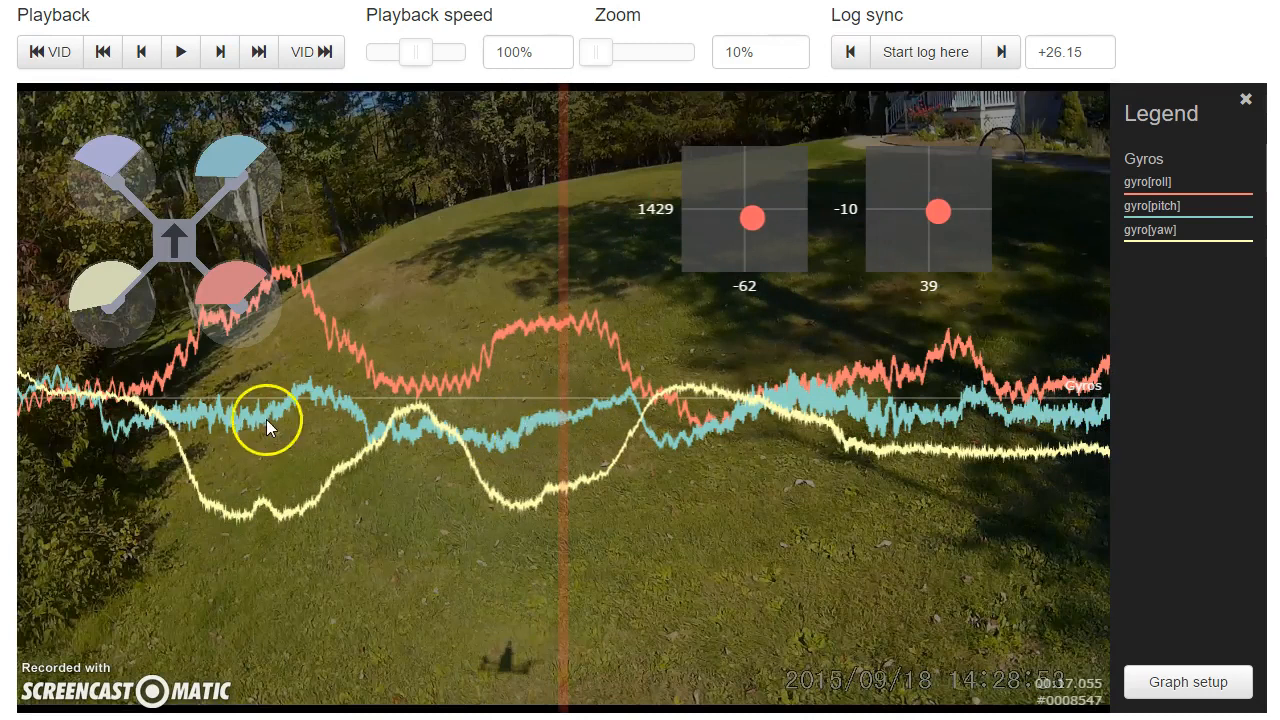
drag(184, 348, 223, 389)
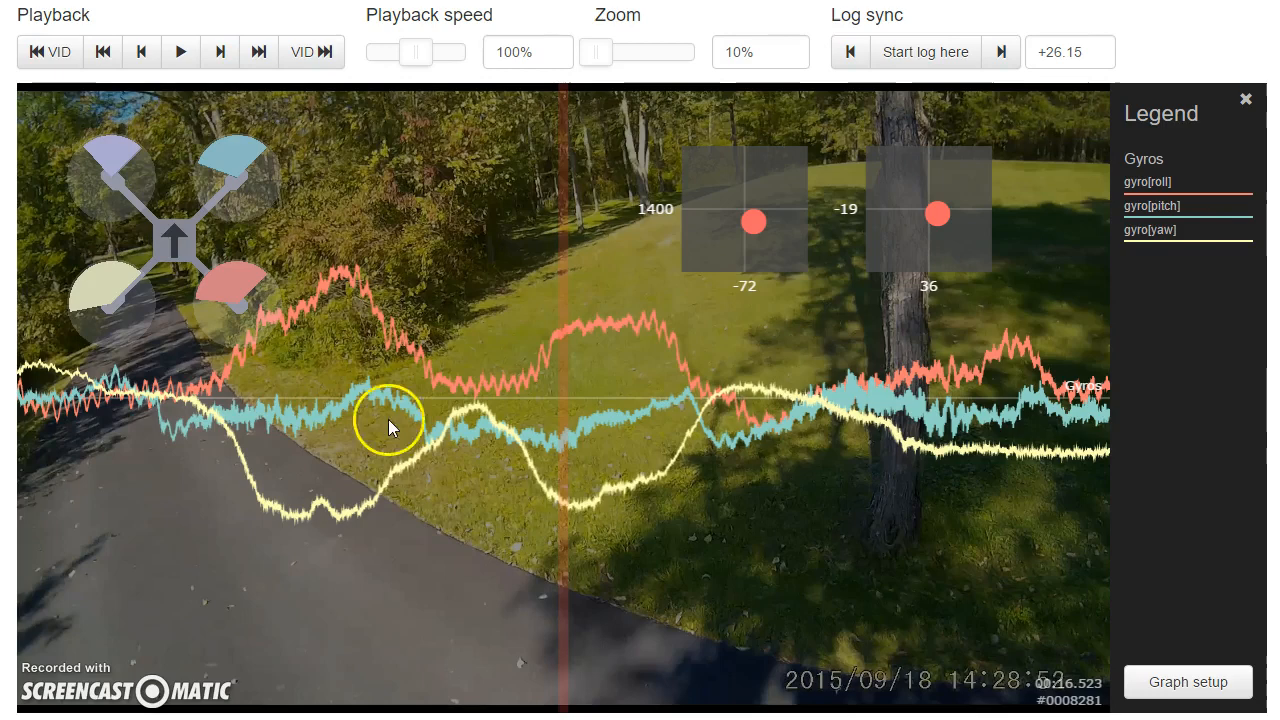
Step: Replace the Gyros graph with the Gyro + PID roll graph and save the graph setup
click(1162, 678)
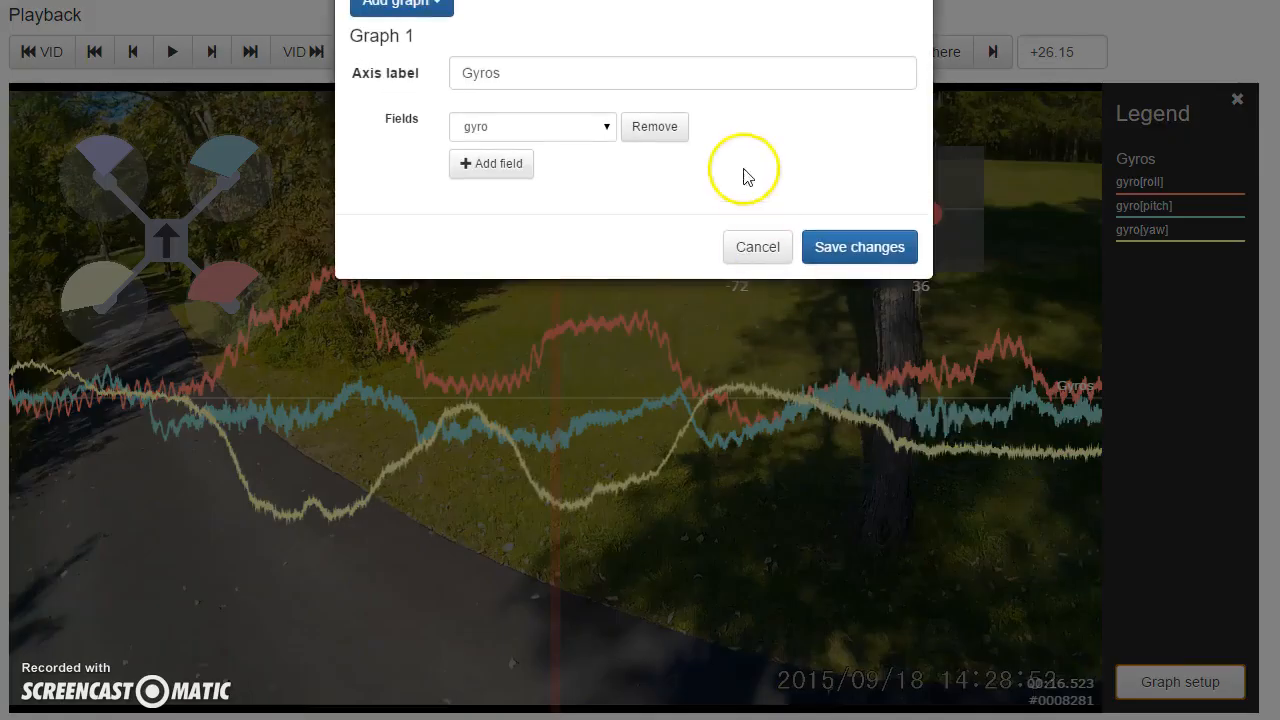
click(660, 127)
click(372, 12)
click(408, 162)
click(816, 362)
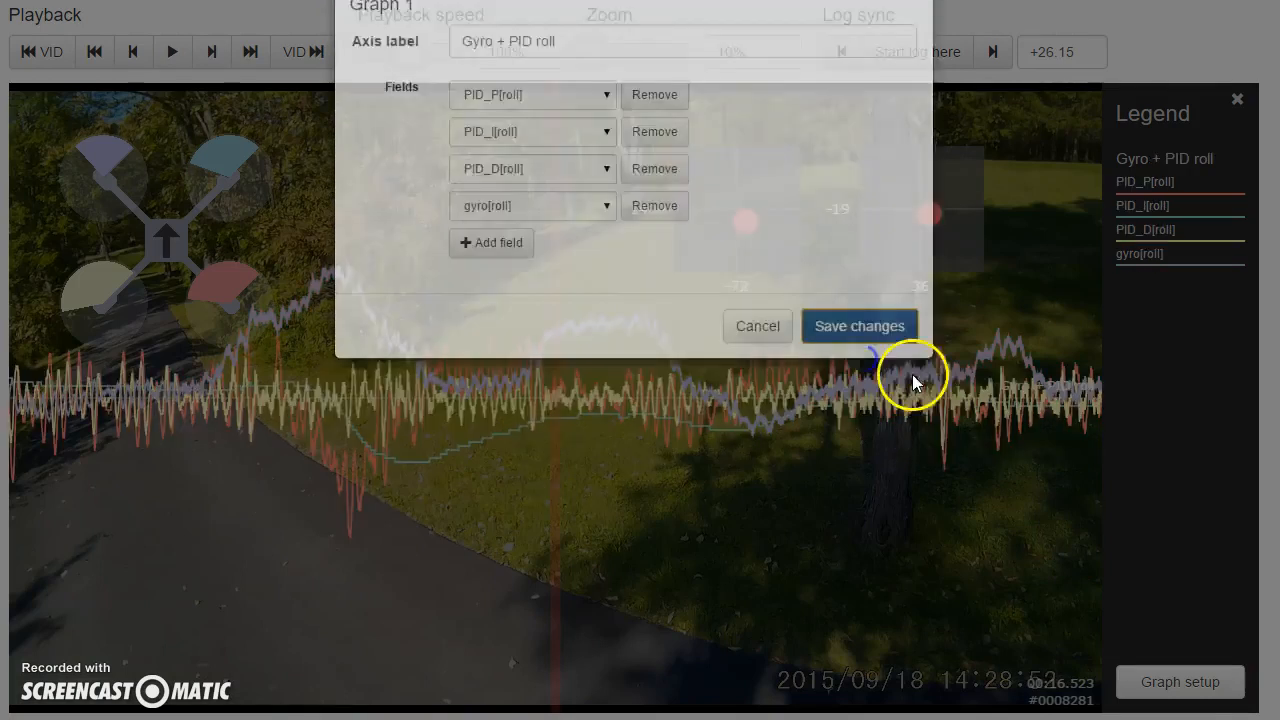
Step: Set the graph zoom to 100% and review the roll gyro and PID traces by scrubbing and briefly playing the log
drag(605, 57, 652, 60)
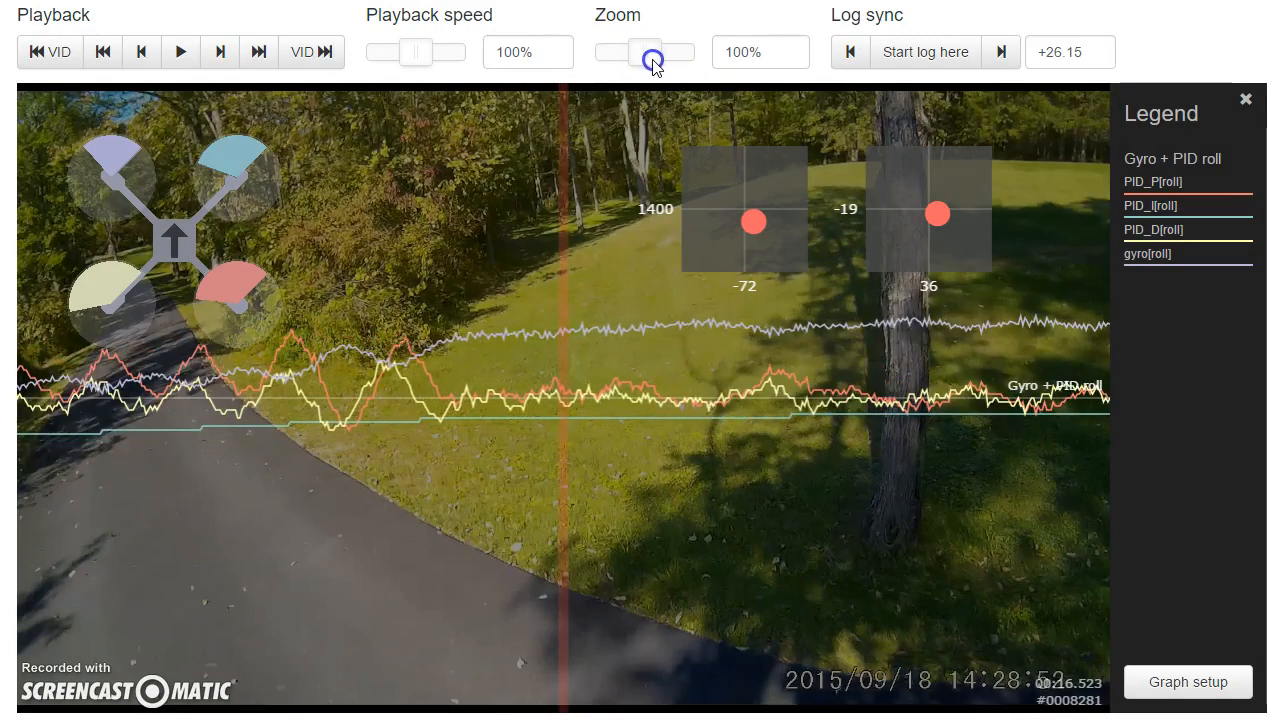
drag(612, 423, 1279, 478)
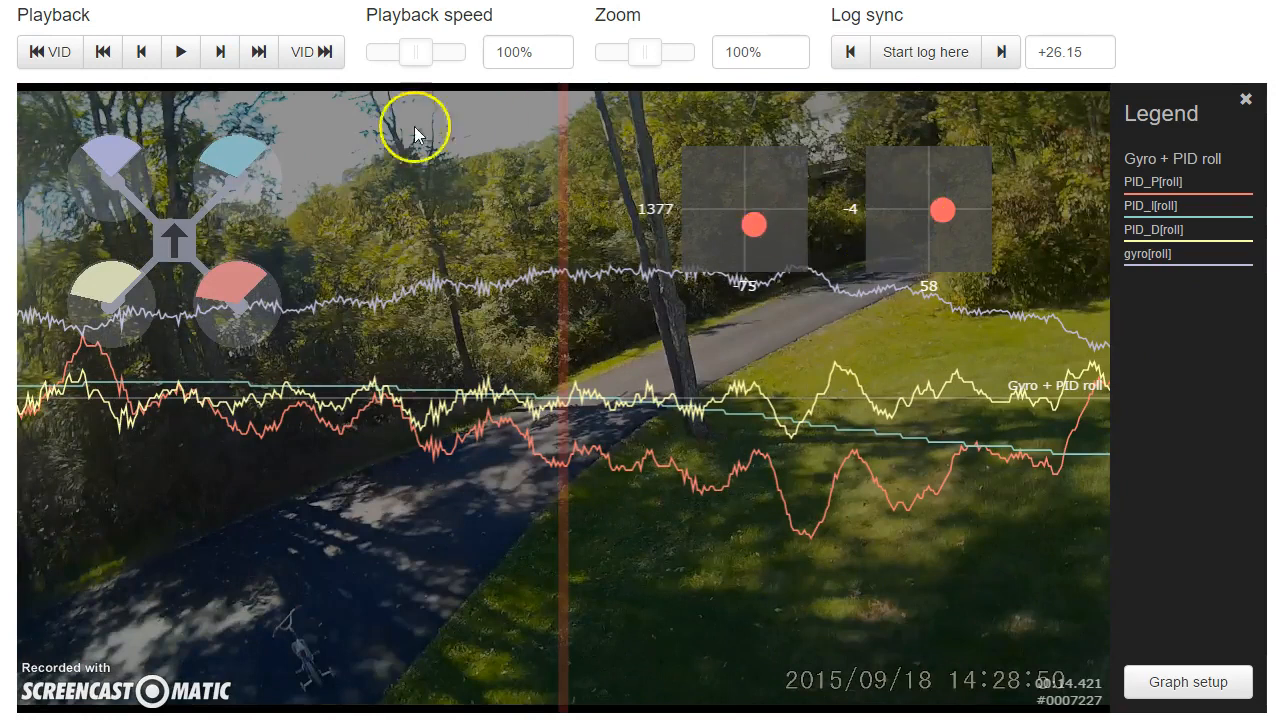
click(181, 59)
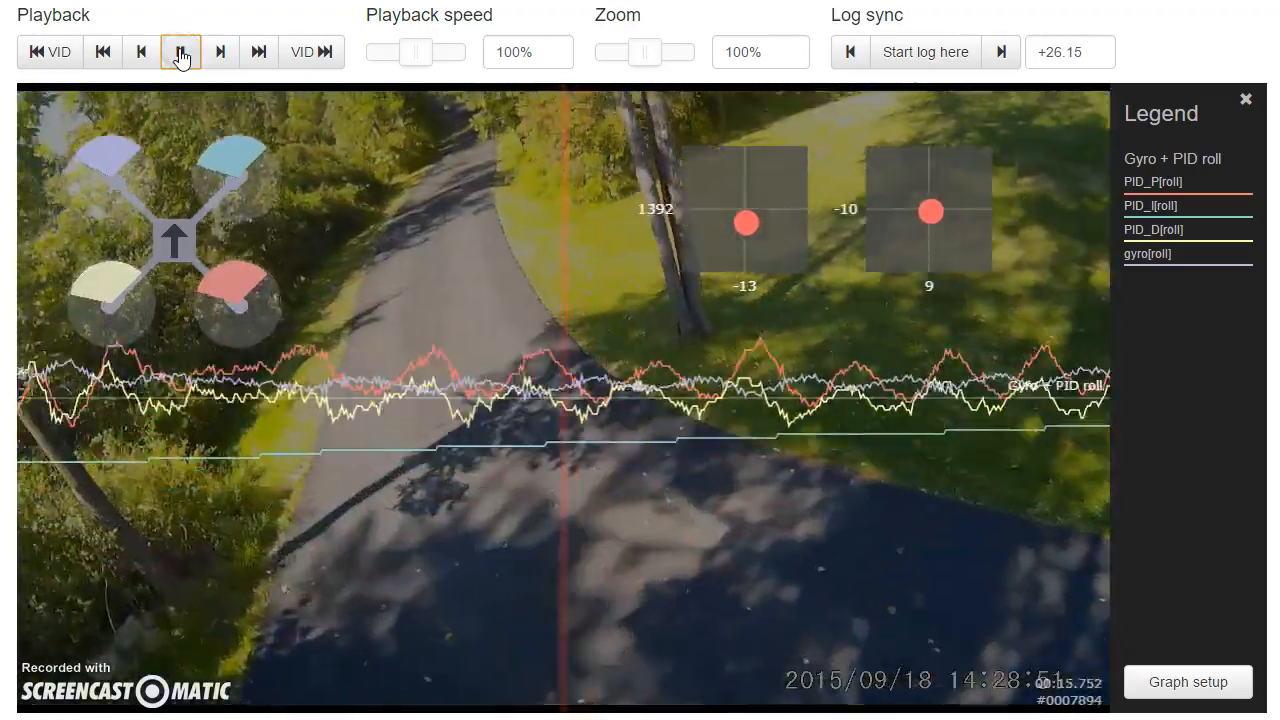
click(181, 59)
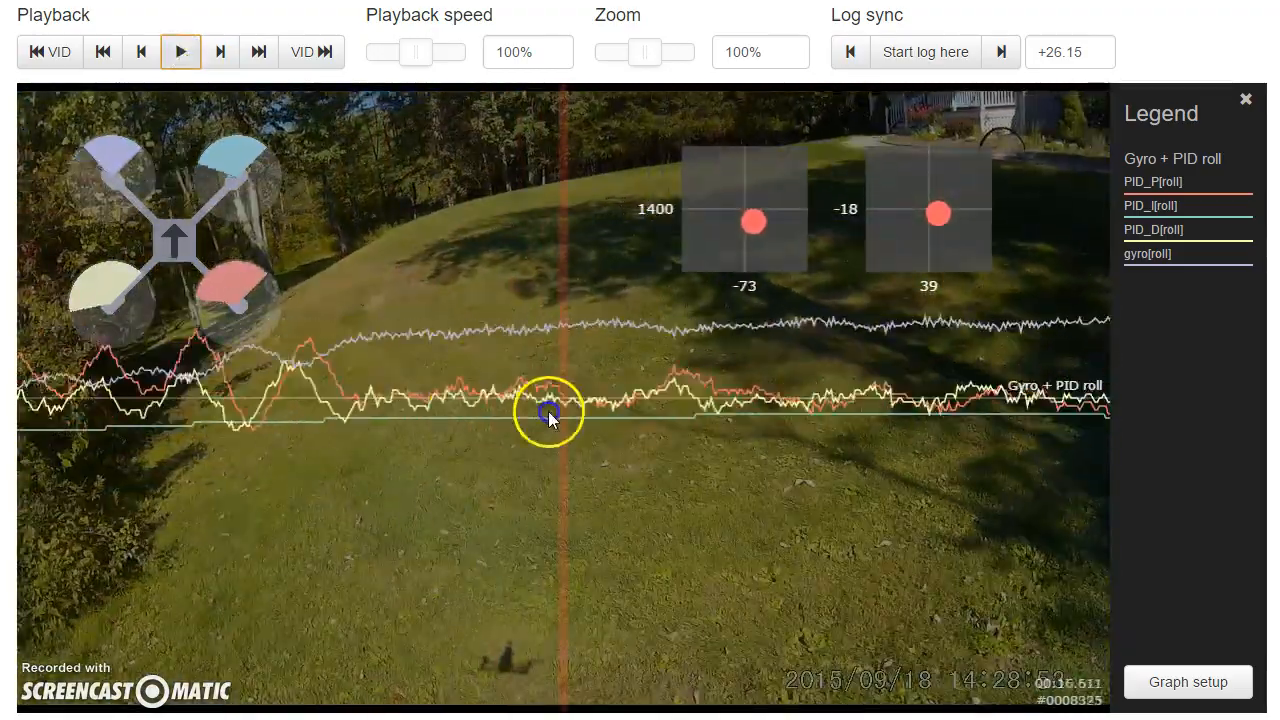
drag(548, 411, 1183, 429)
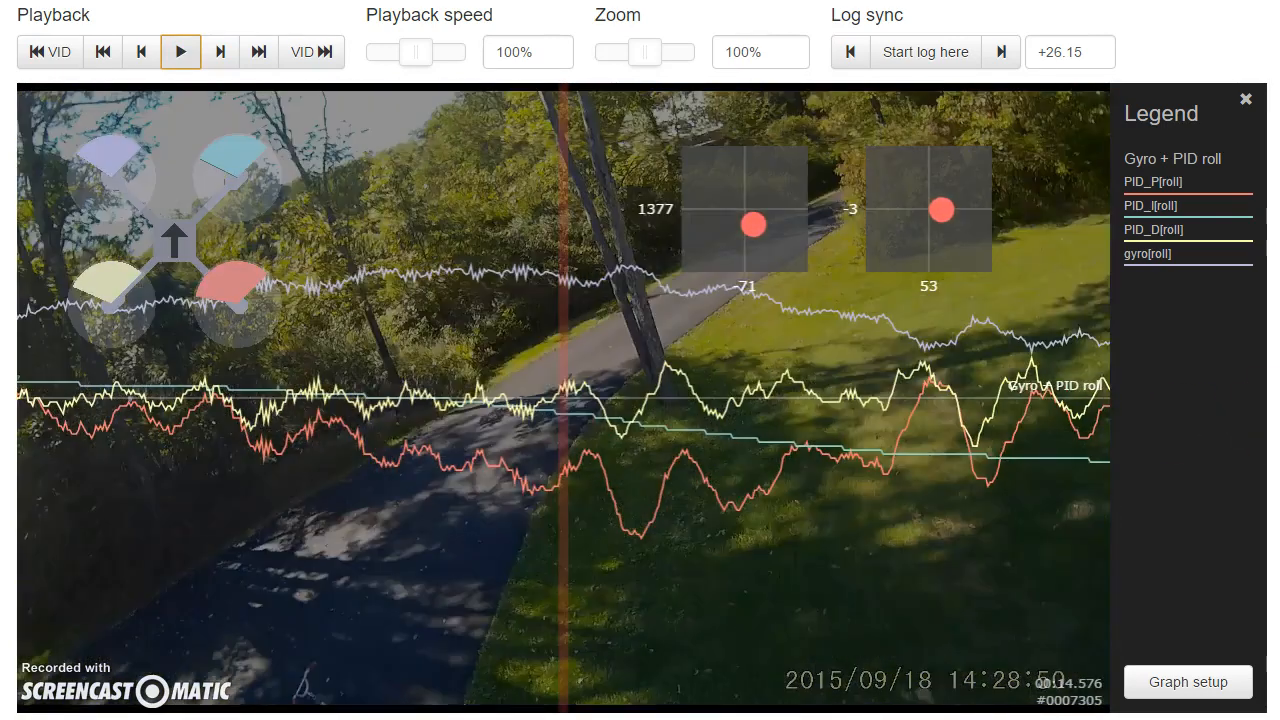
Step: Play the log in short bursts up to about the 20-second mark and examine the roll gyro and PID traces for oscillation
drag(628, 360, 1000, 380)
click(180, 48)
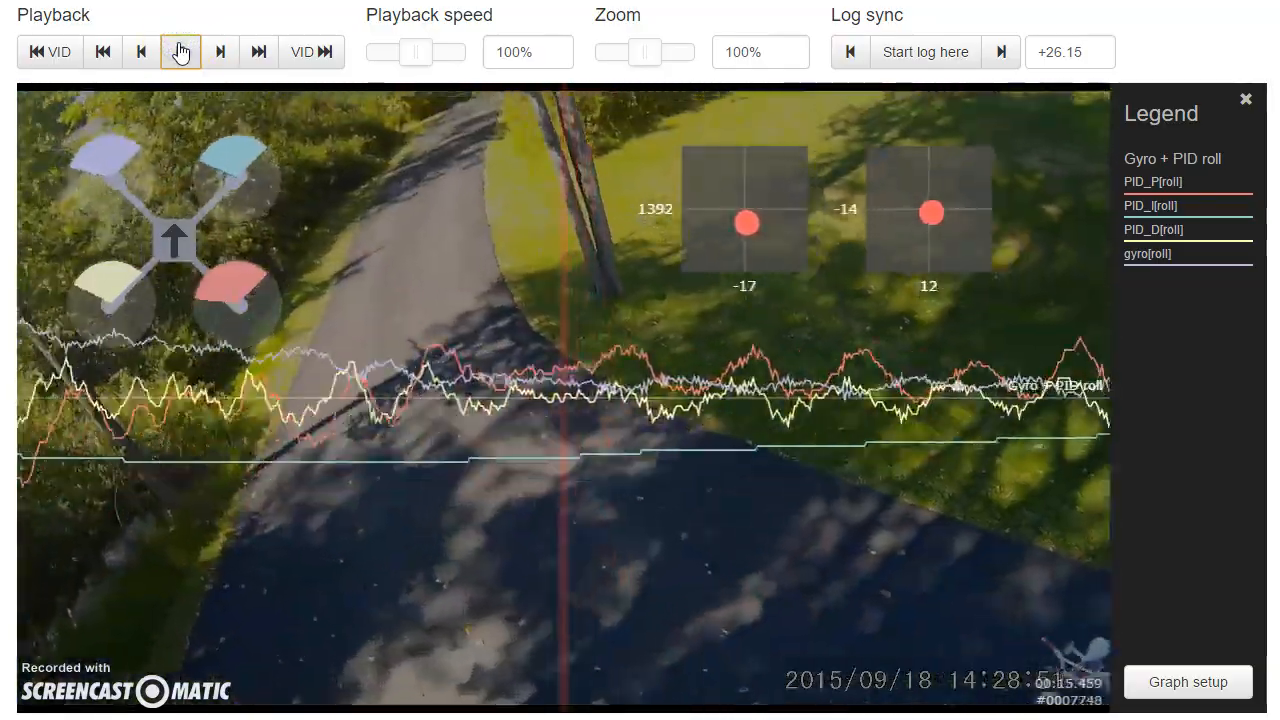
click(180, 48)
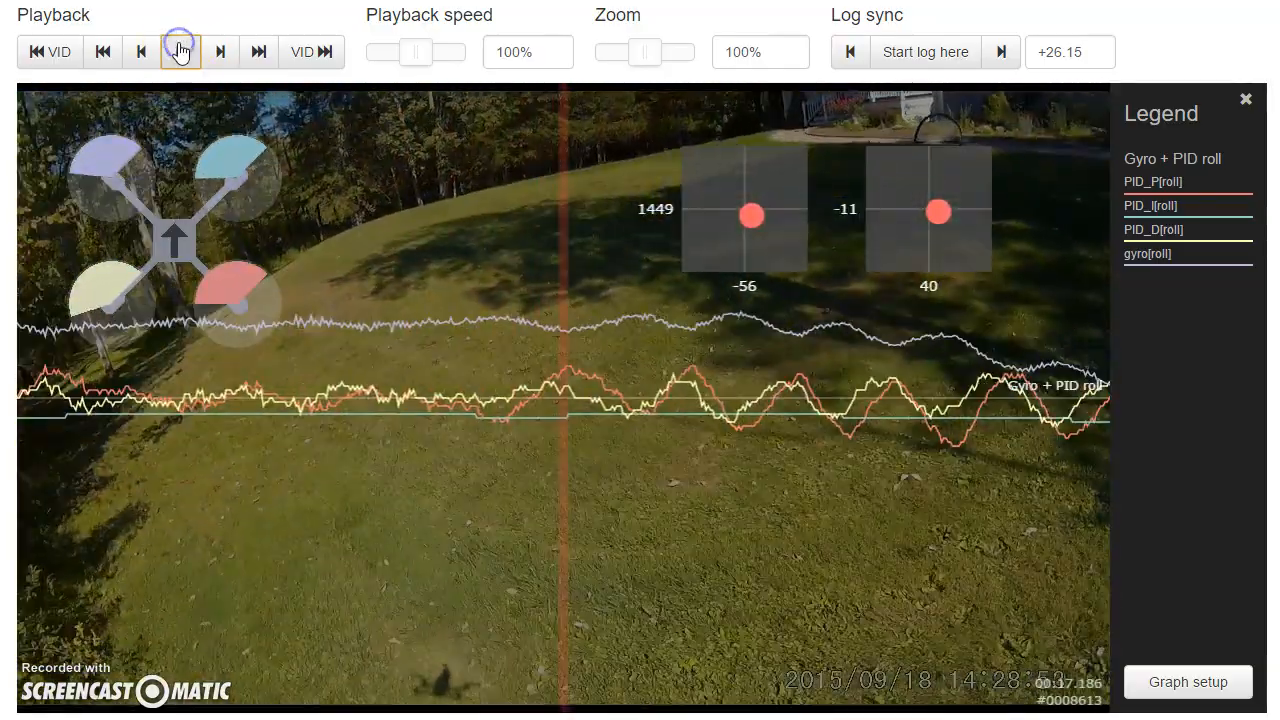
drag(679, 448, 1086, 473)
click(180, 51)
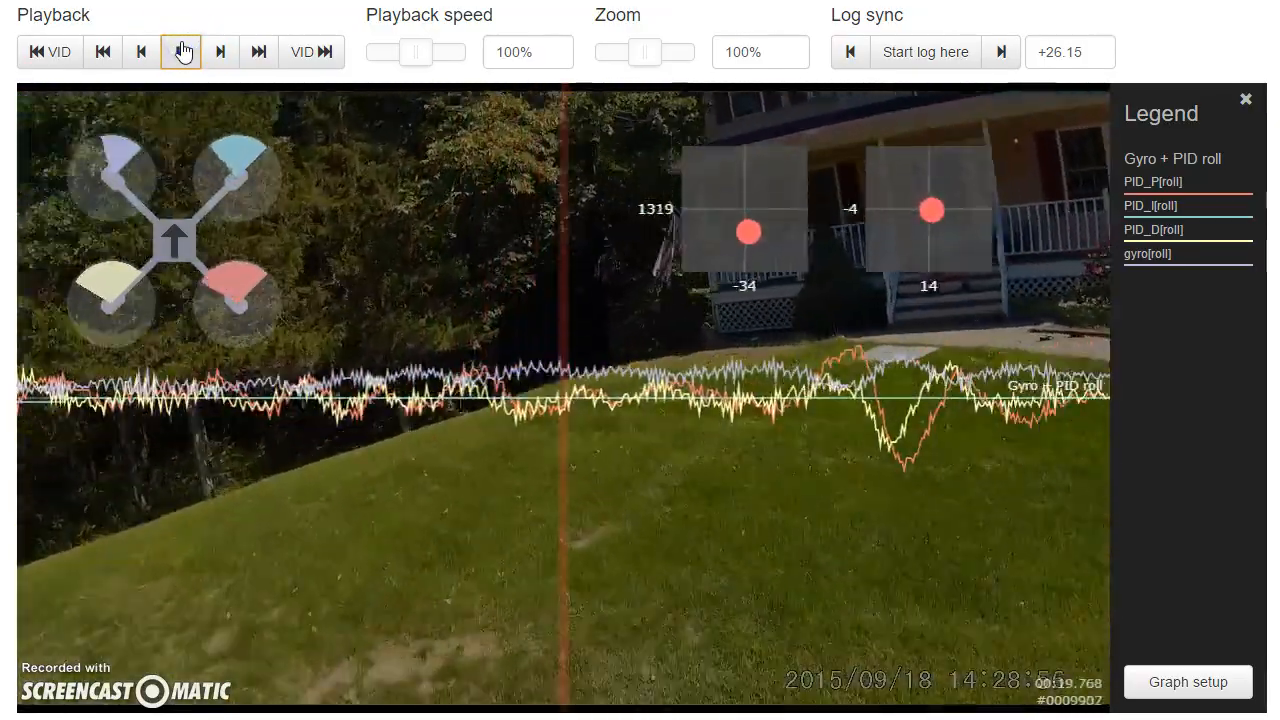
click(181, 51)
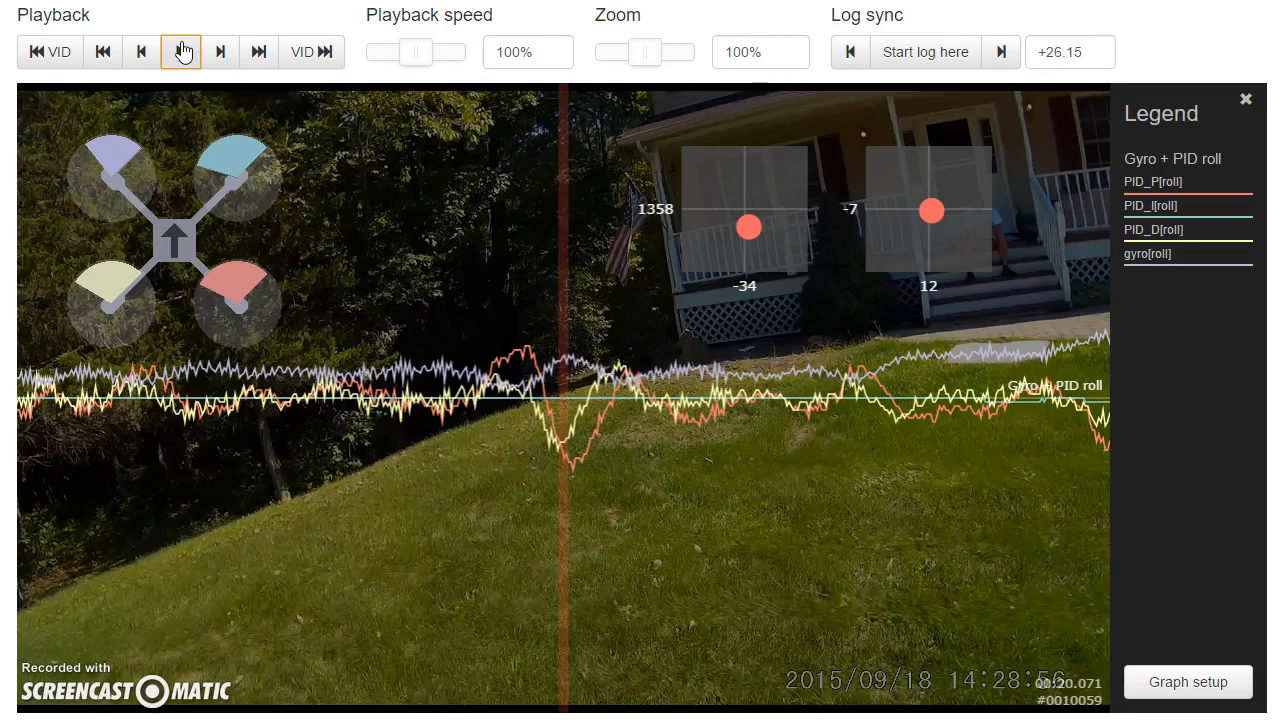
Step: Scrub the log forward to about the 26-second mark, comparing the roll P and D traces with the gyro trace
click(735, 541)
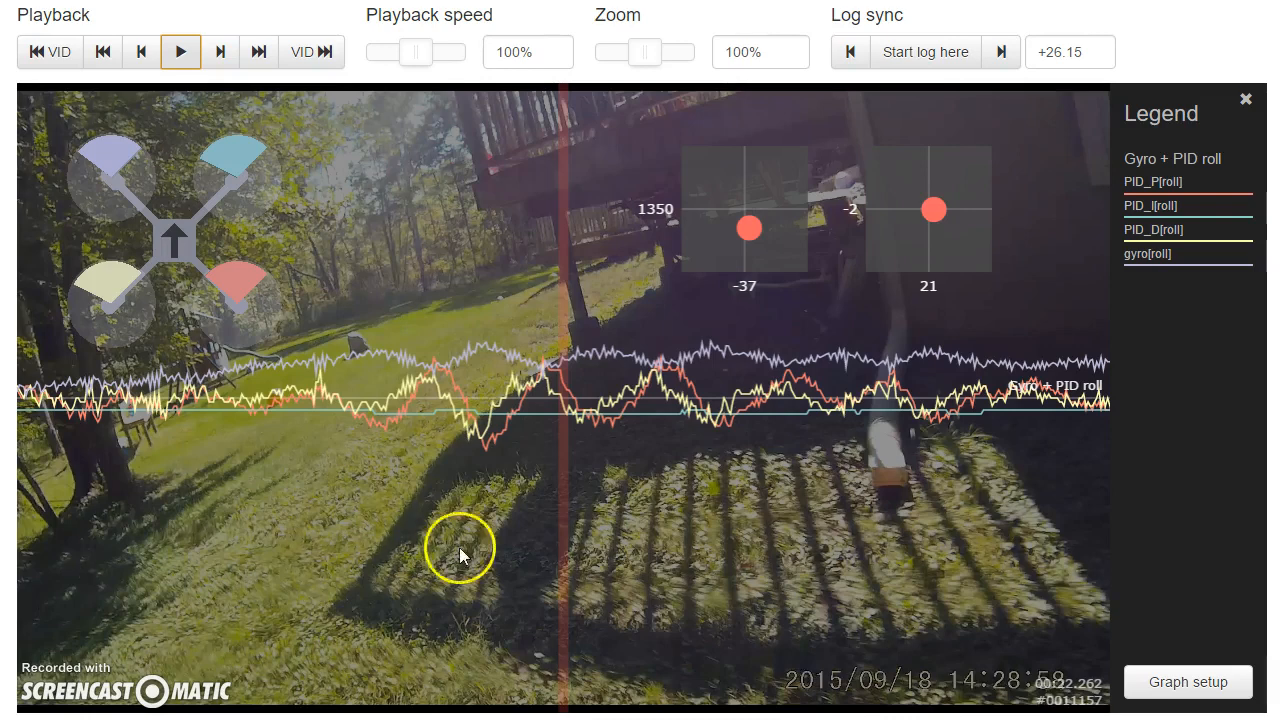
click(638, 478)
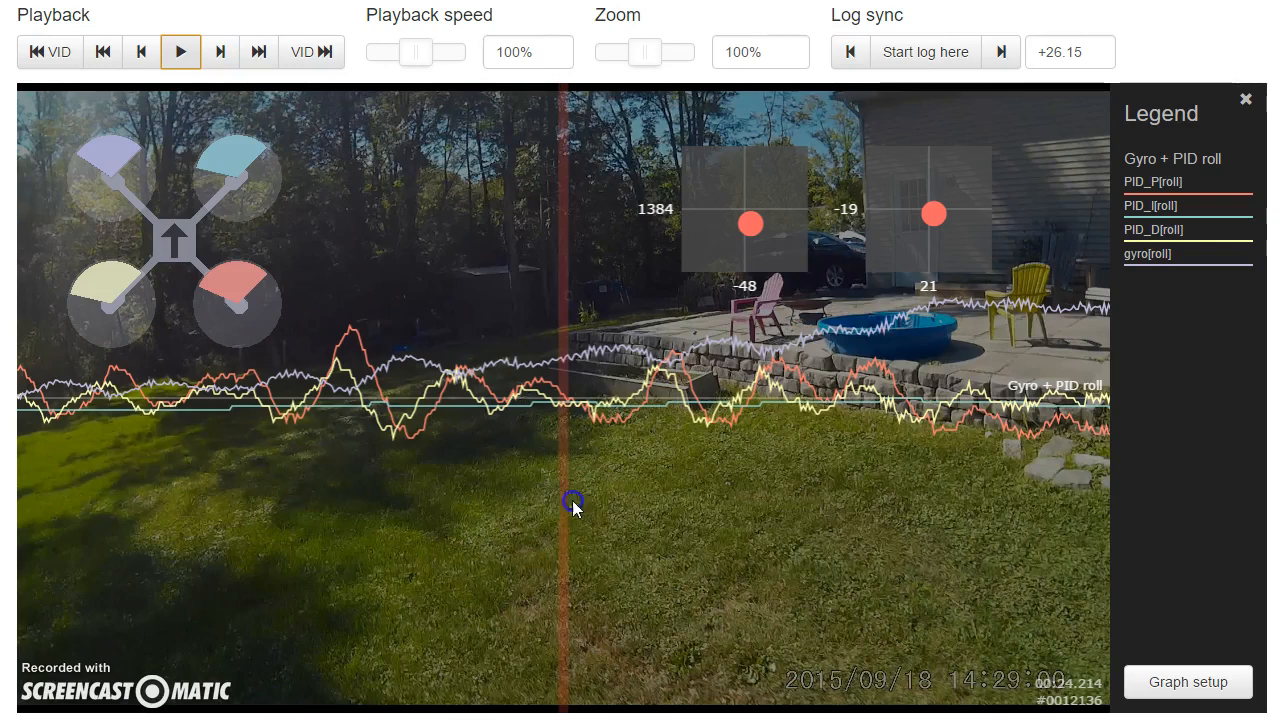
drag(571, 506, 76, 606)
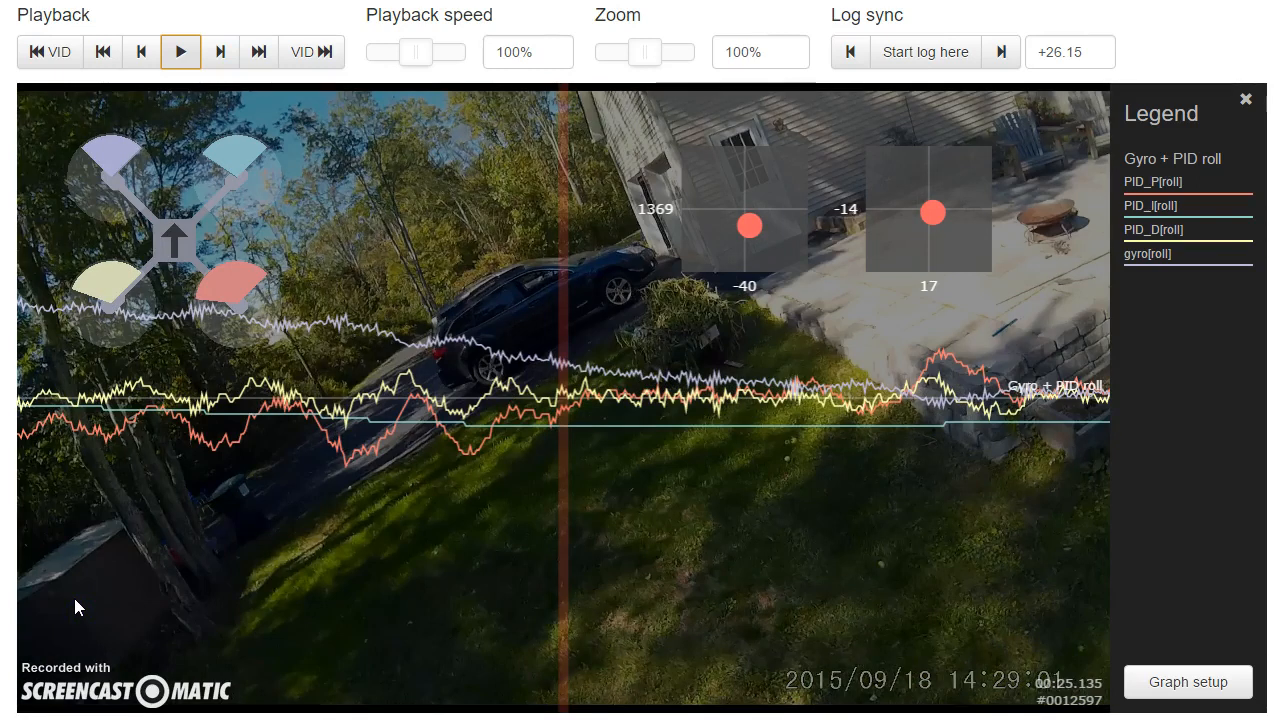
click(38, 540)
click(649, 456)
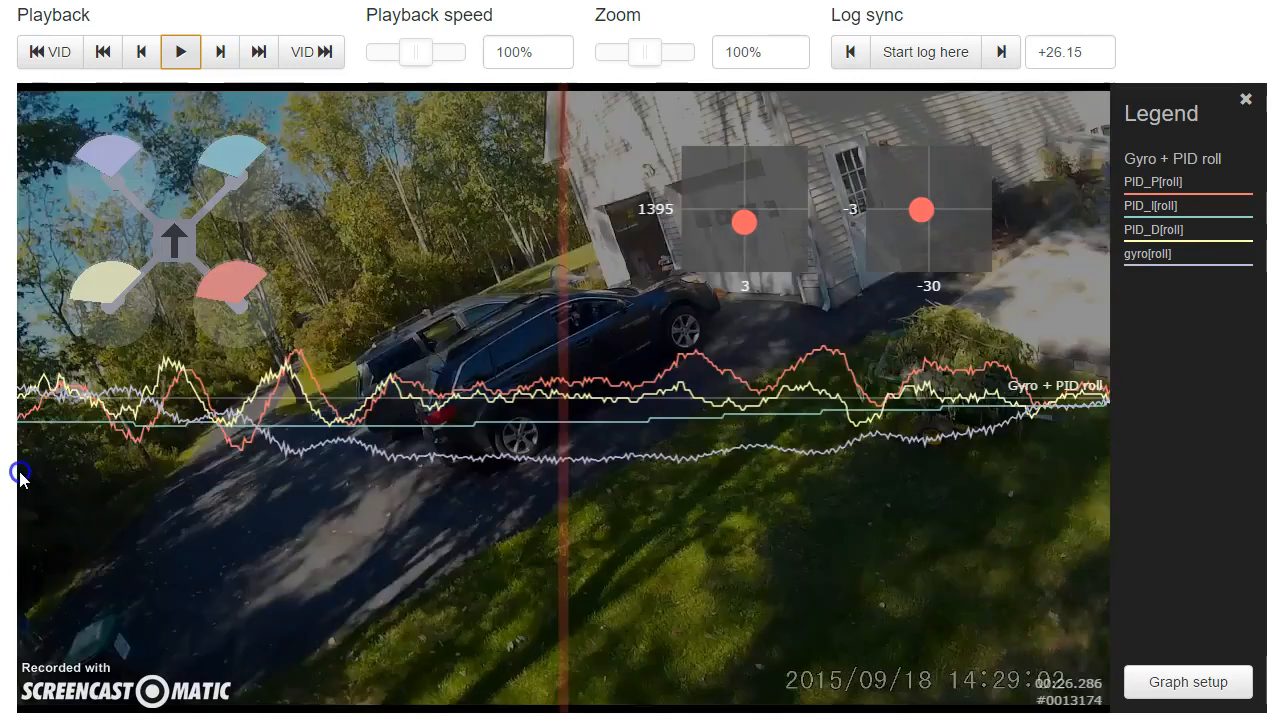